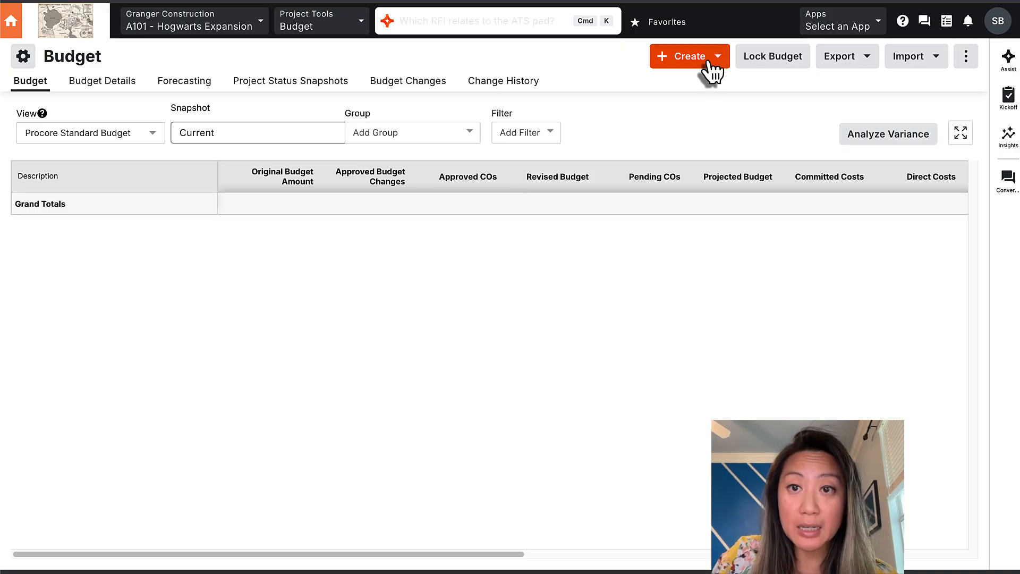
Step: Start a new set of budget line items and add a blank line
click(706, 59)
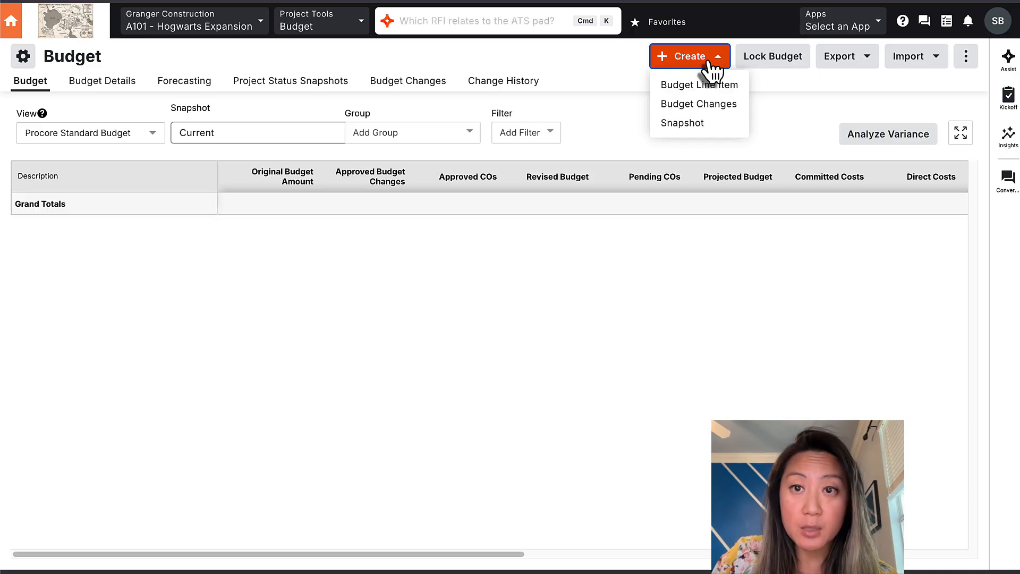
click(674, 88)
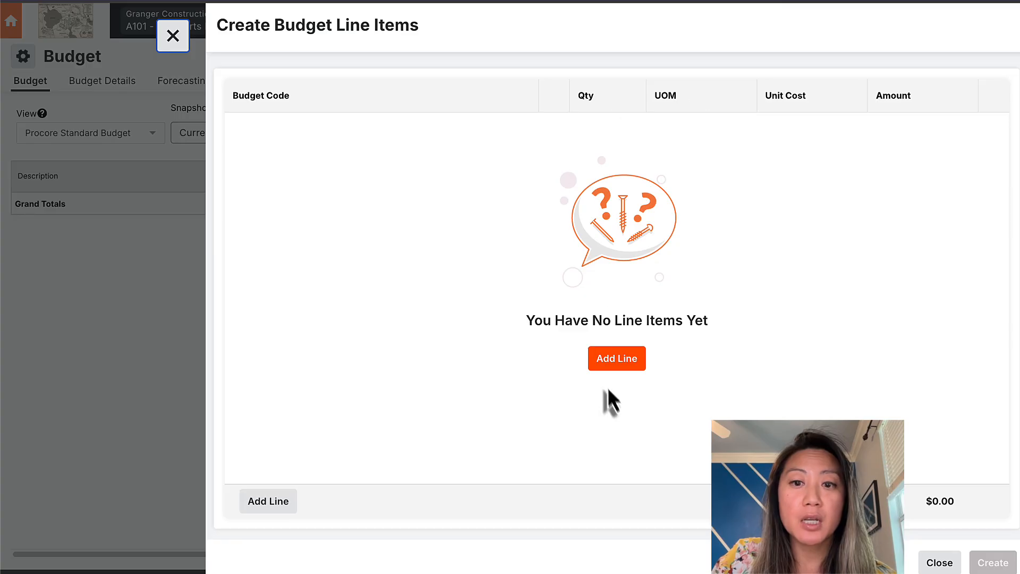
click(615, 365)
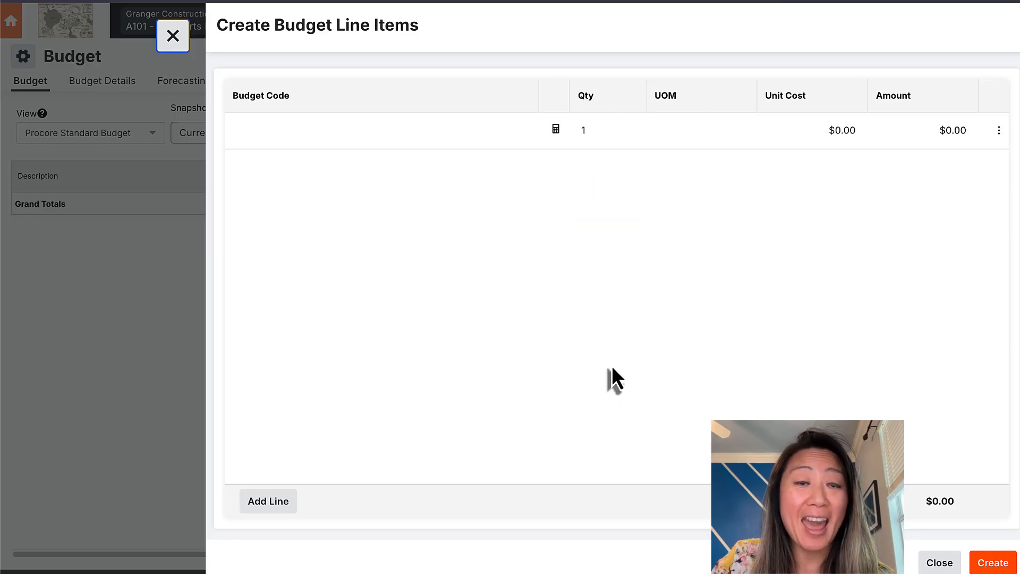
Step: Create budget code 1-10.L Project Manager with cost type L - Labor for the line
click(456, 145)
click(475, 196)
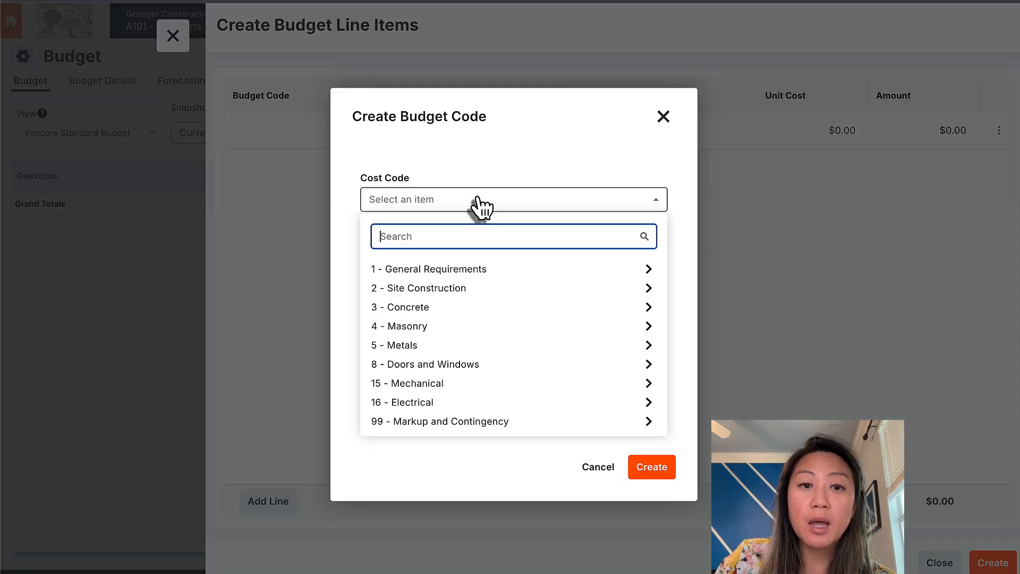
click(481, 269)
click(428, 297)
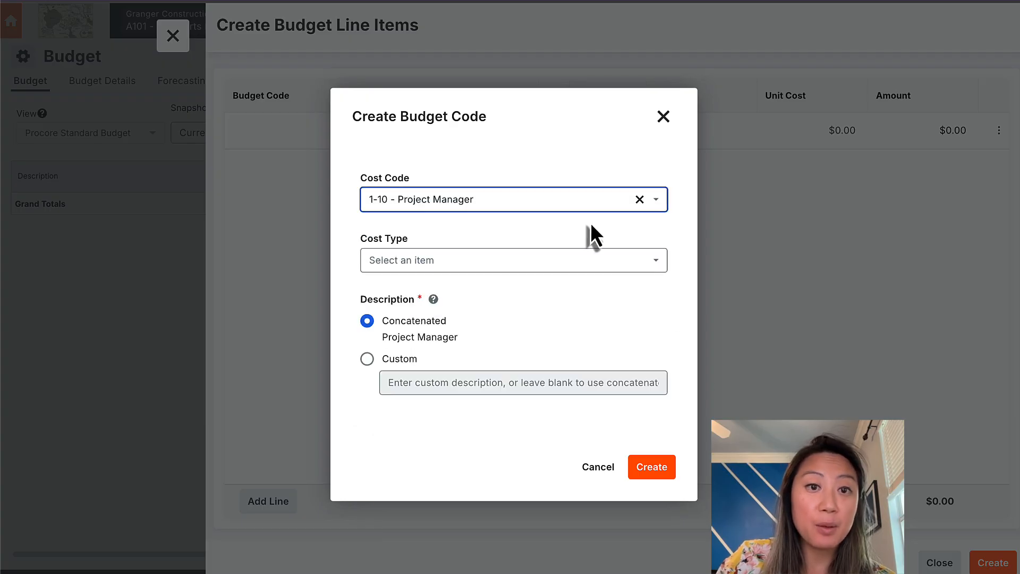
click(526, 263)
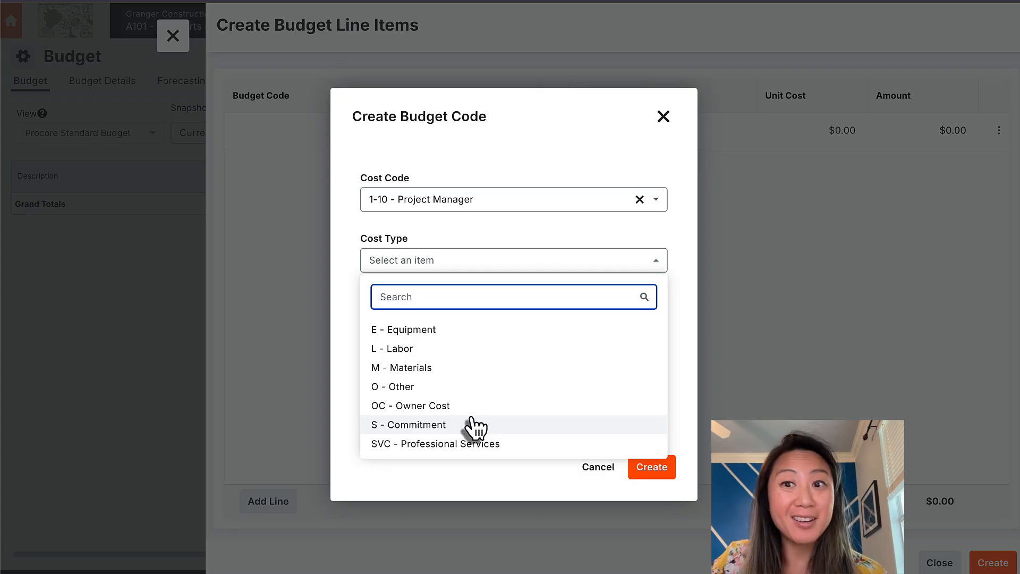
click(487, 356)
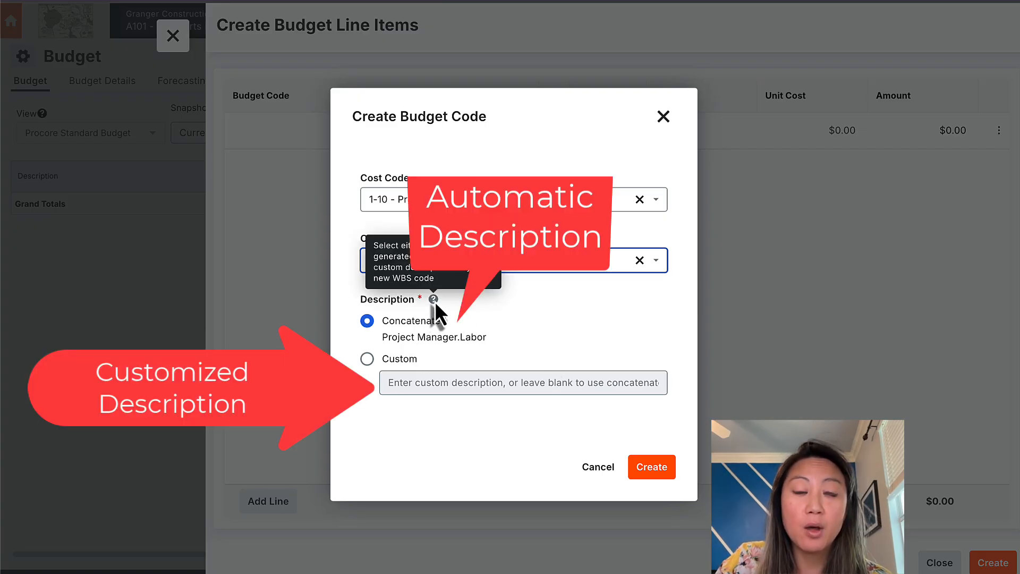
click(372, 364)
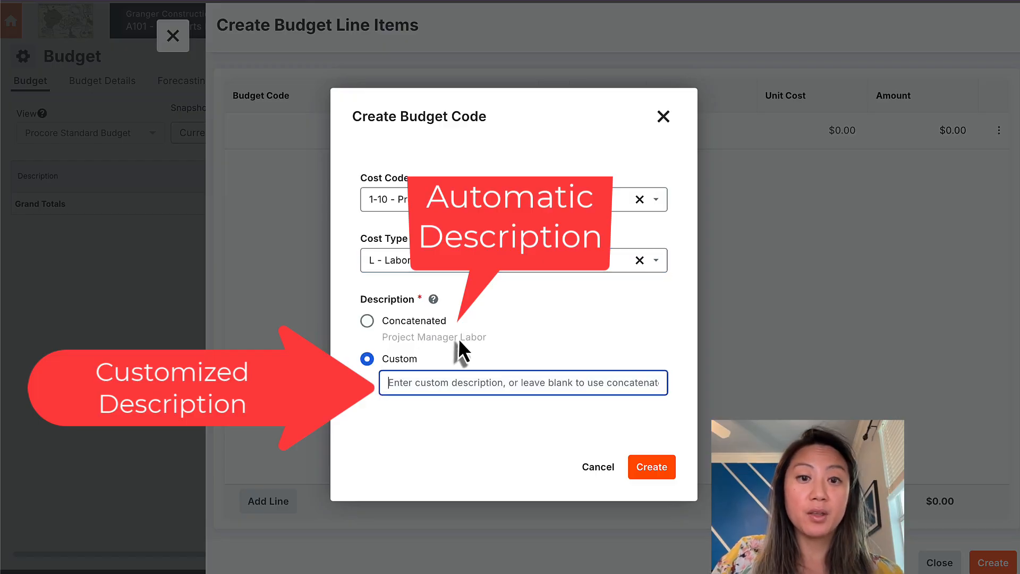
click(654, 468)
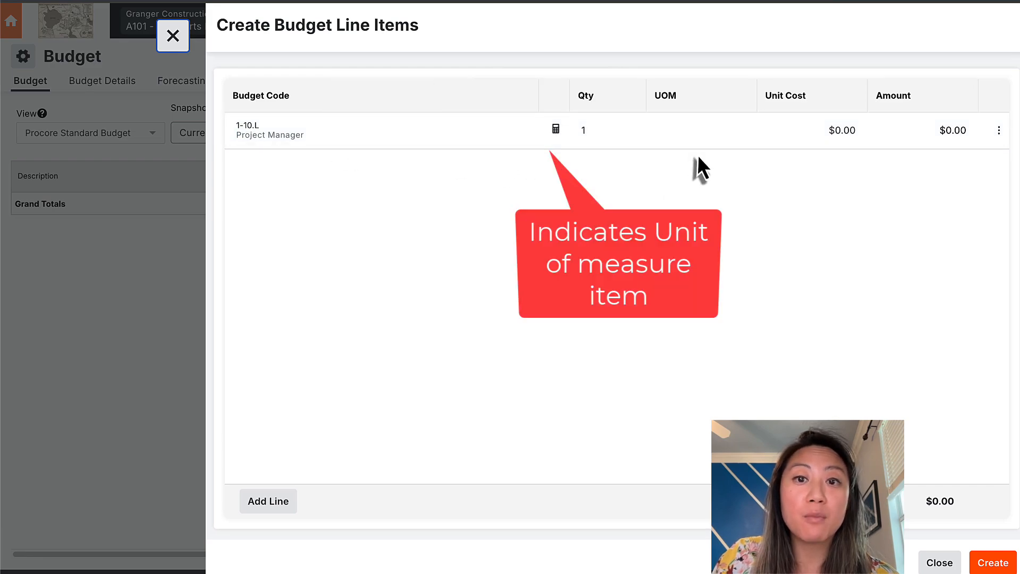
Step: Budget the Project Manager line at 400 hours with a $150.00 unit cost
click(608, 137)
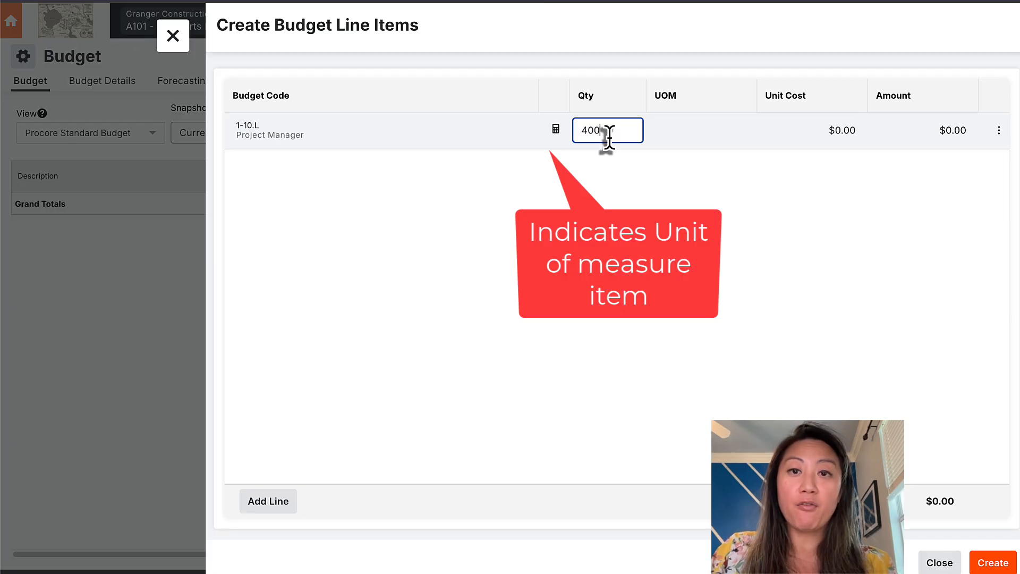
click(686, 139)
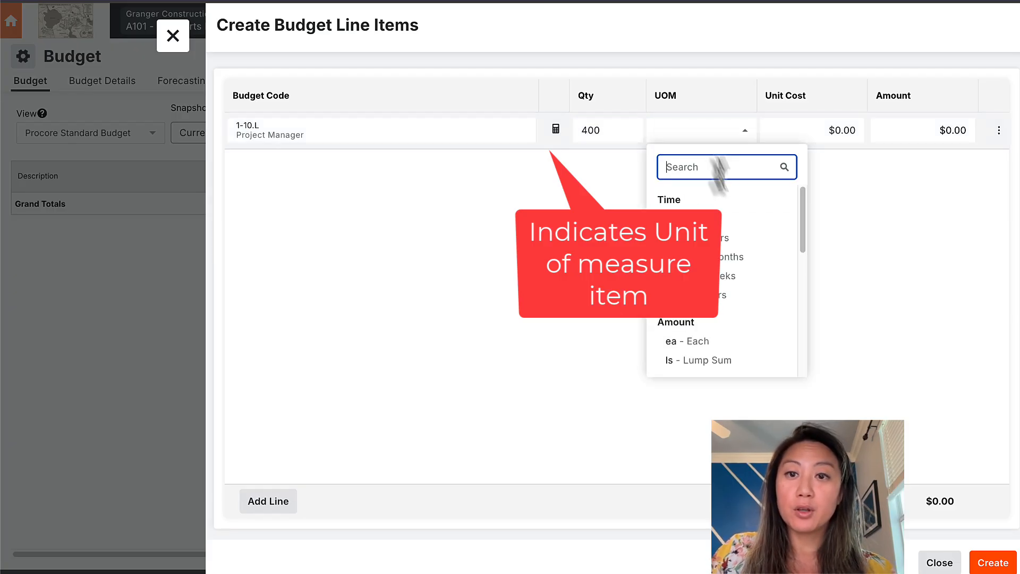
click(733, 218)
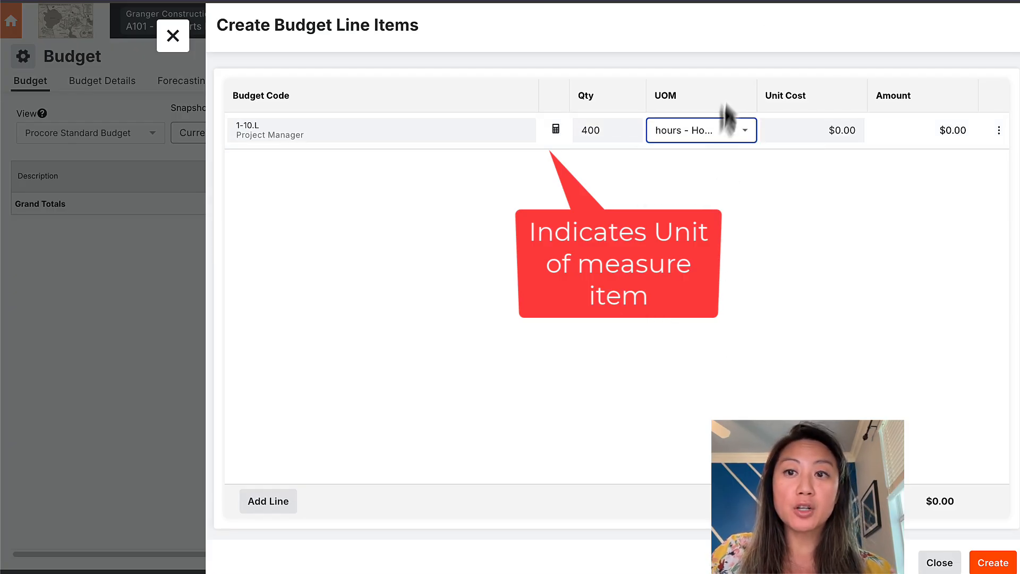
click(805, 128)
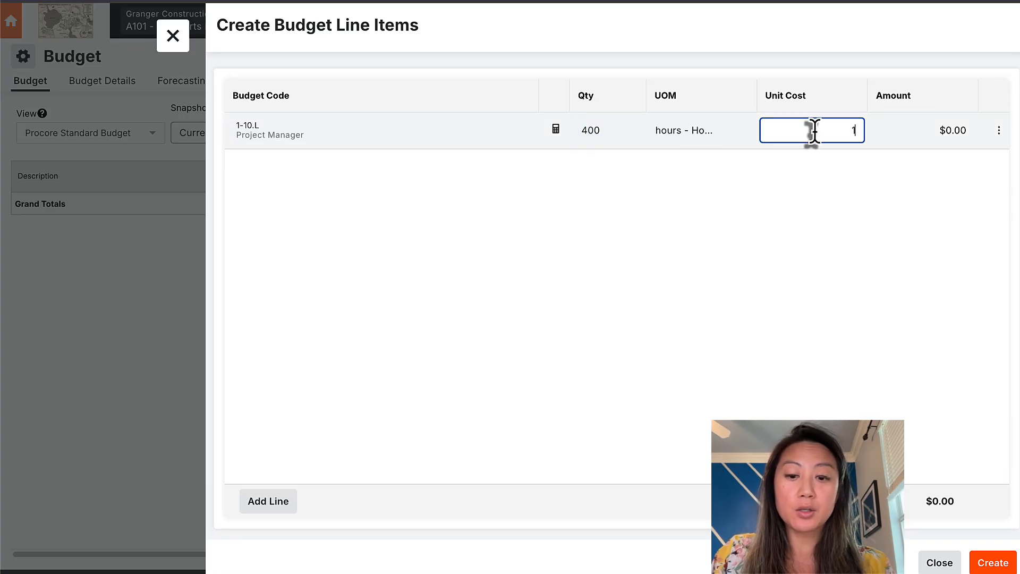
text(150)
click(813, 212)
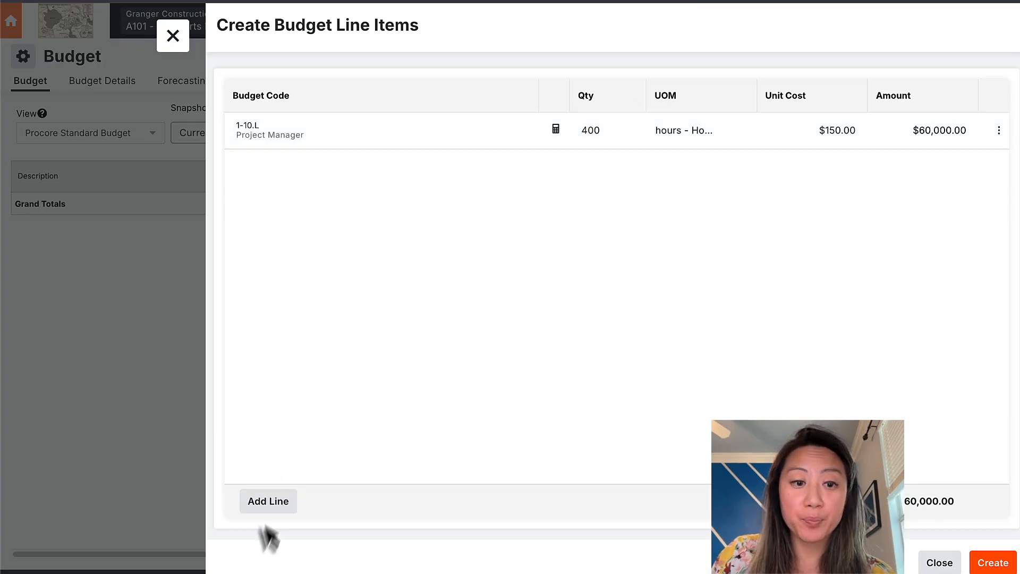
Step: Add a line coded 1-11.L Project Engineer, labor, with custom description 'Project Engineer'
click(268, 508)
click(358, 170)
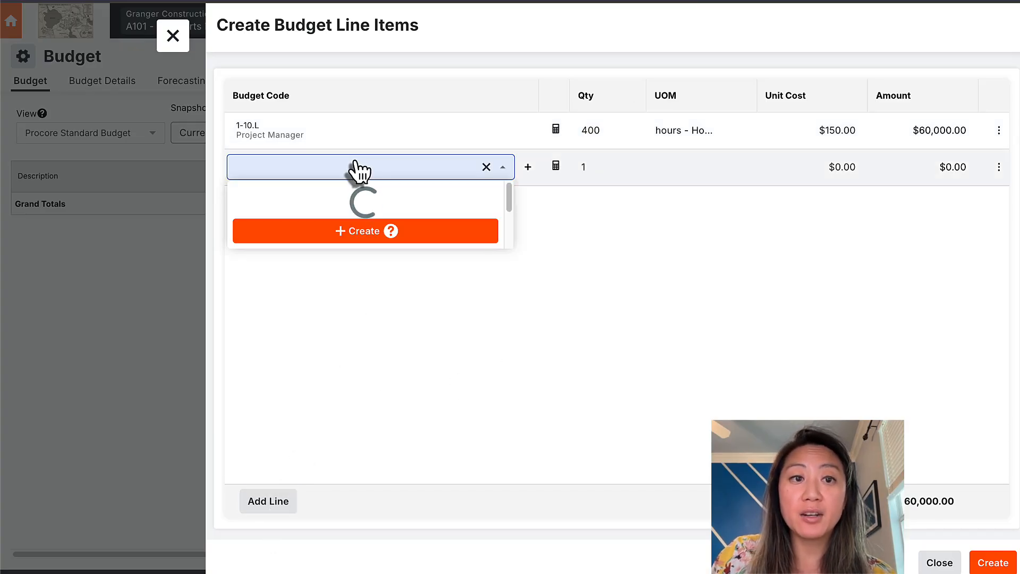
click(363, 205)
click(421, 205)
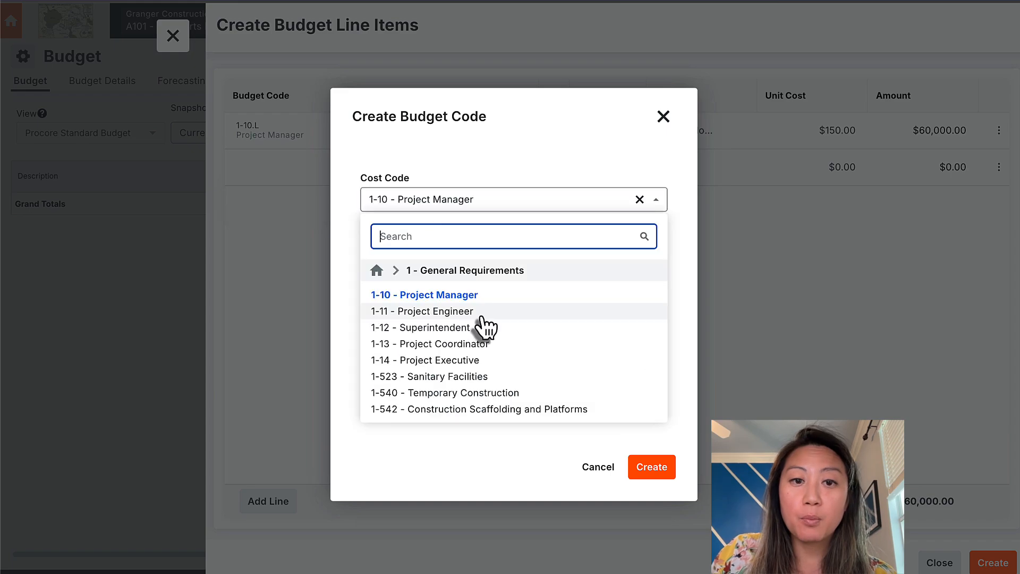
click(481, 317)
click(489, 268)
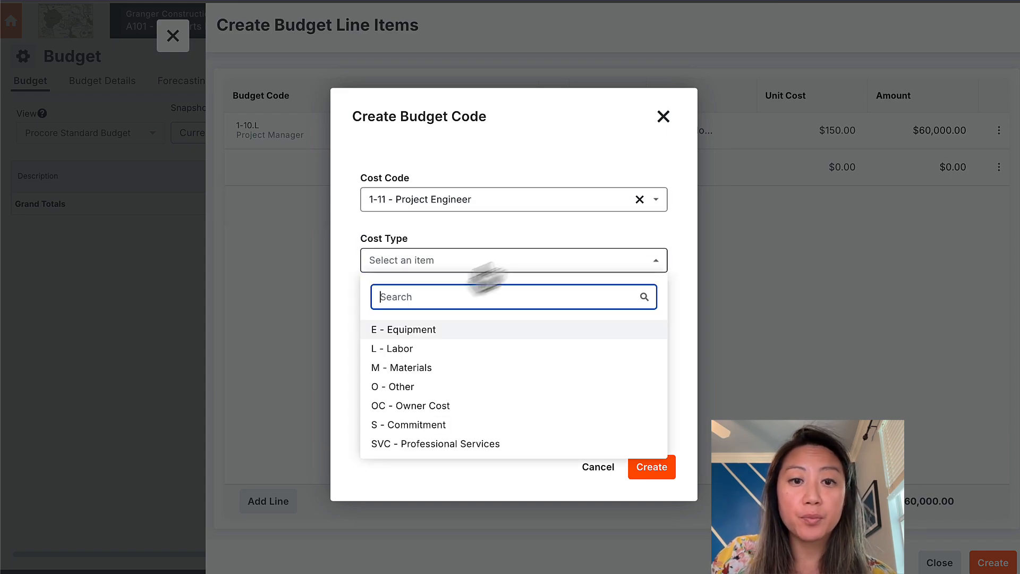
click(399, 350)
click(386, 382)
text(Project Engineer)
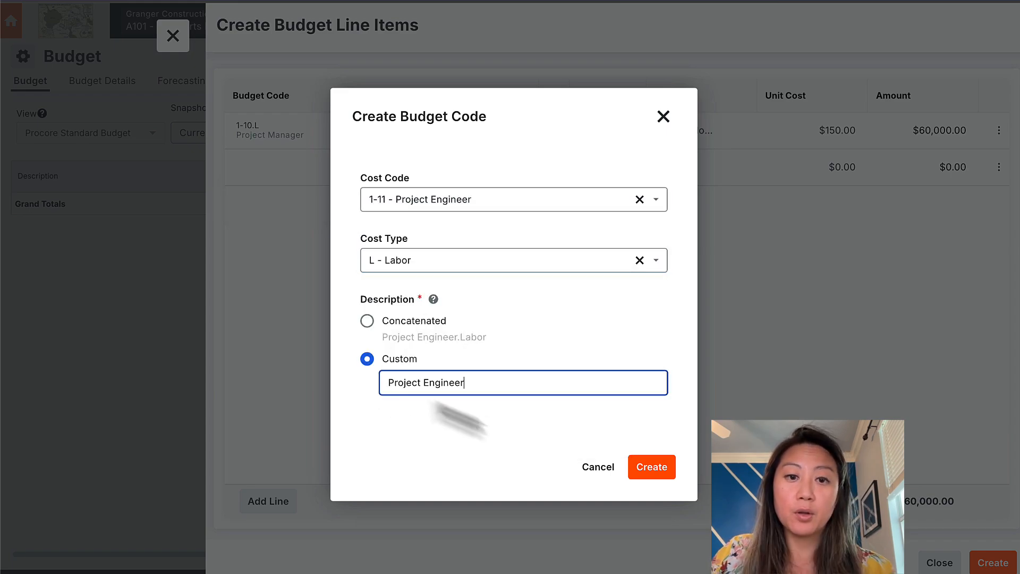
click(652, 468)
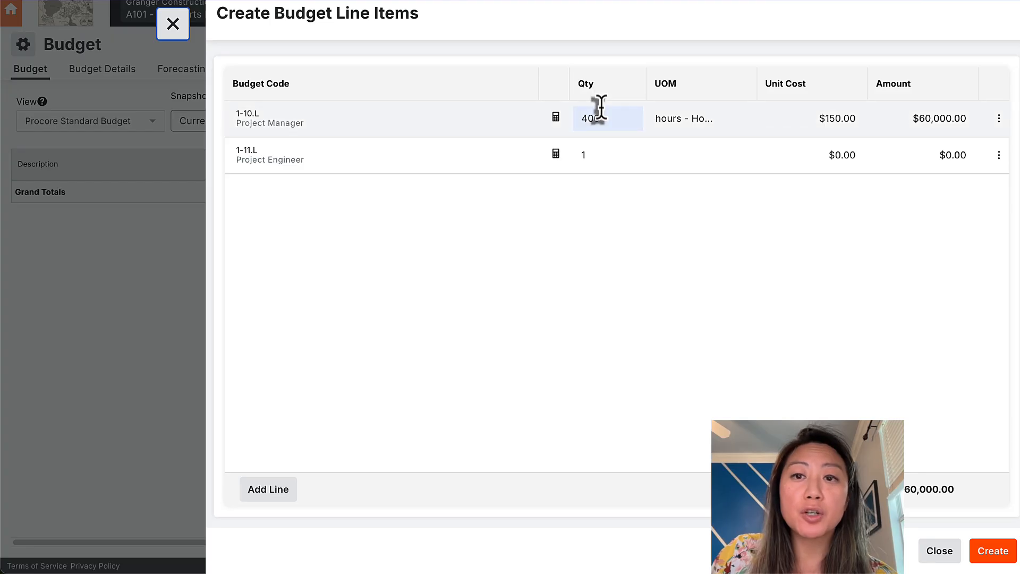
Step: Give the 1-11.L line a $20,000 amount and create both lines, totalling $80,000
click(556, 154)
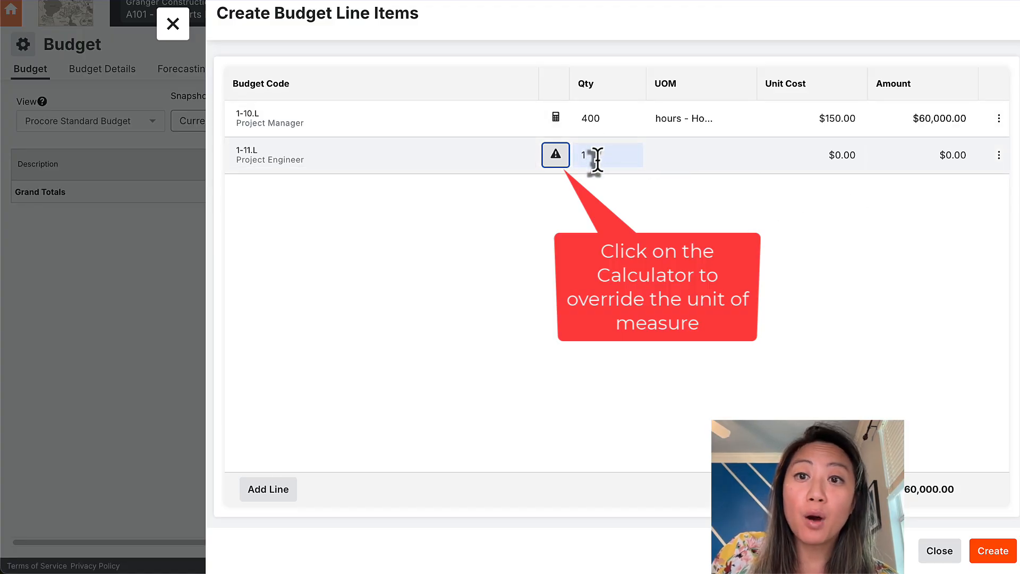
click(932, 155)
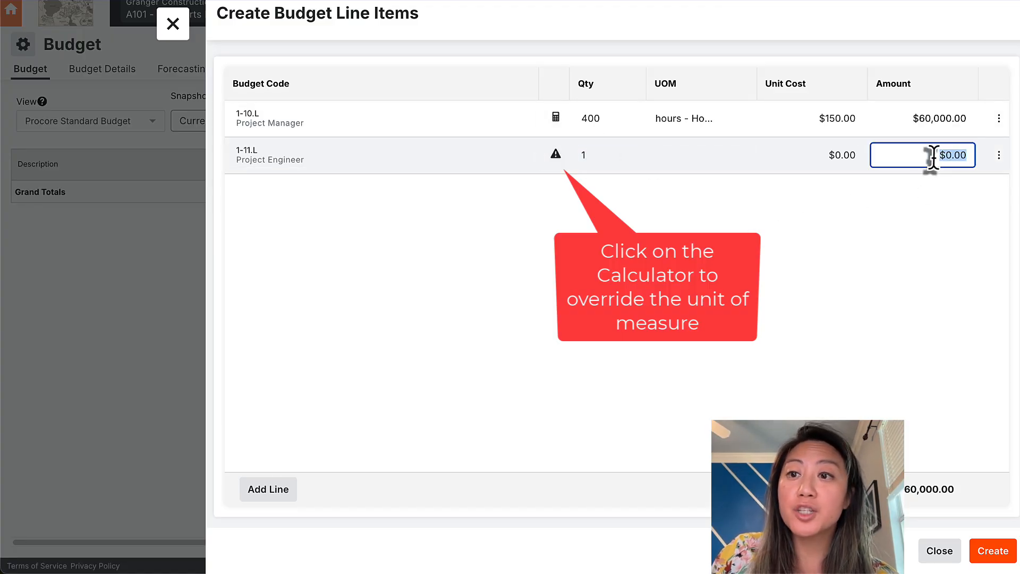
text(20)
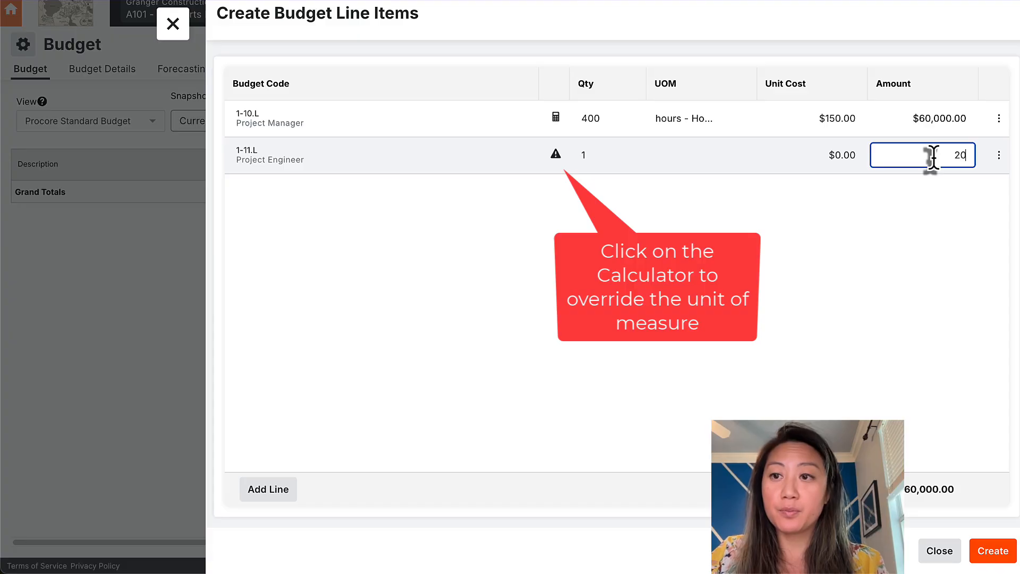
text(000)
key(Return)
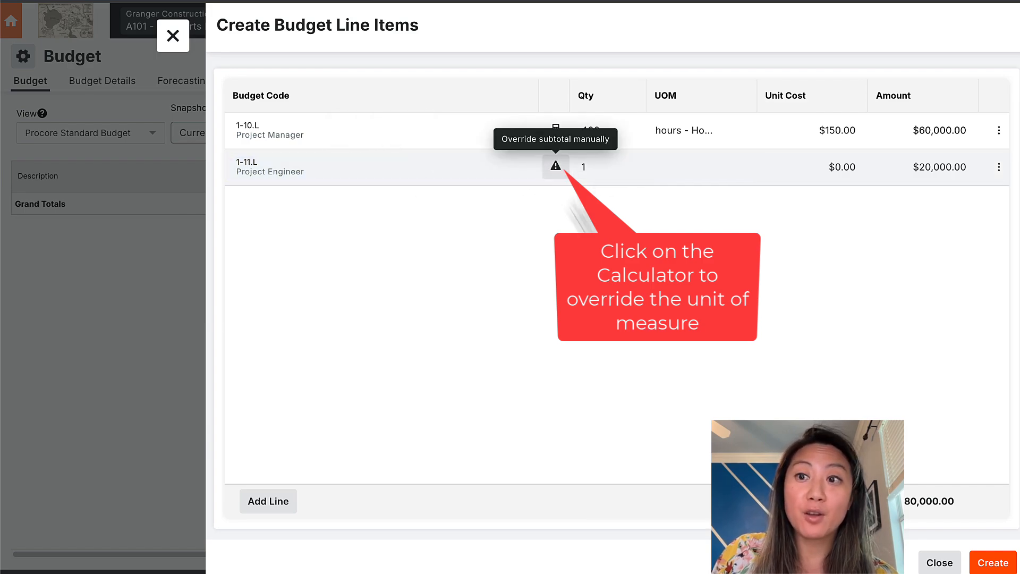
click(999, 563)
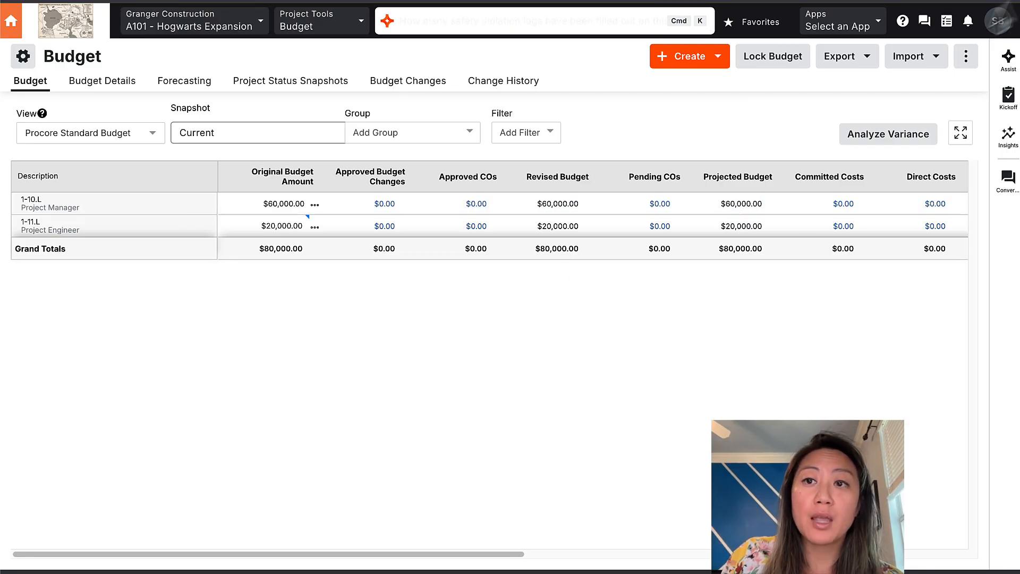
Step: Download the Excel template for a budget import from Excel
click(934, 60)
click(813, 126)
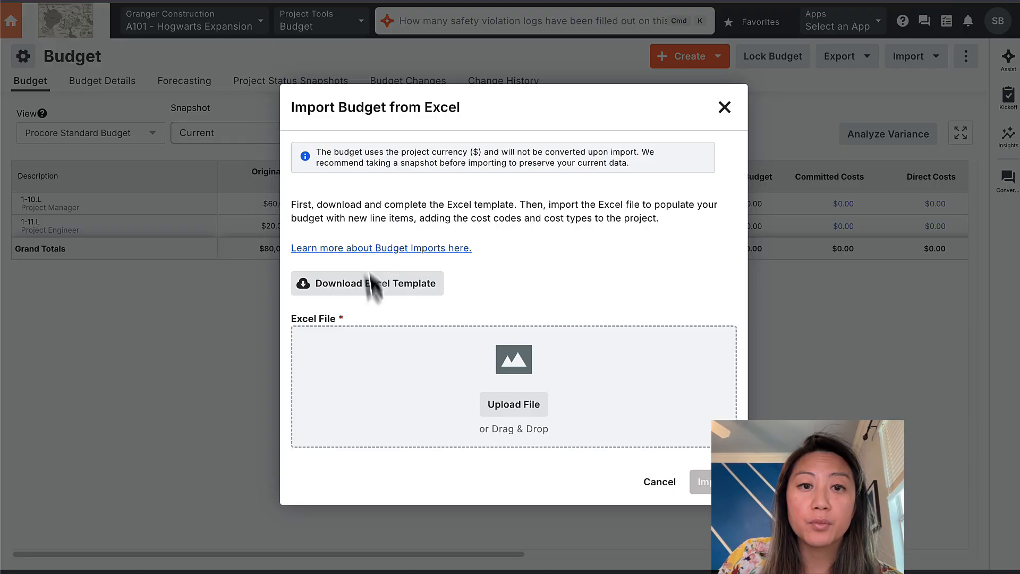
click(389, 283)
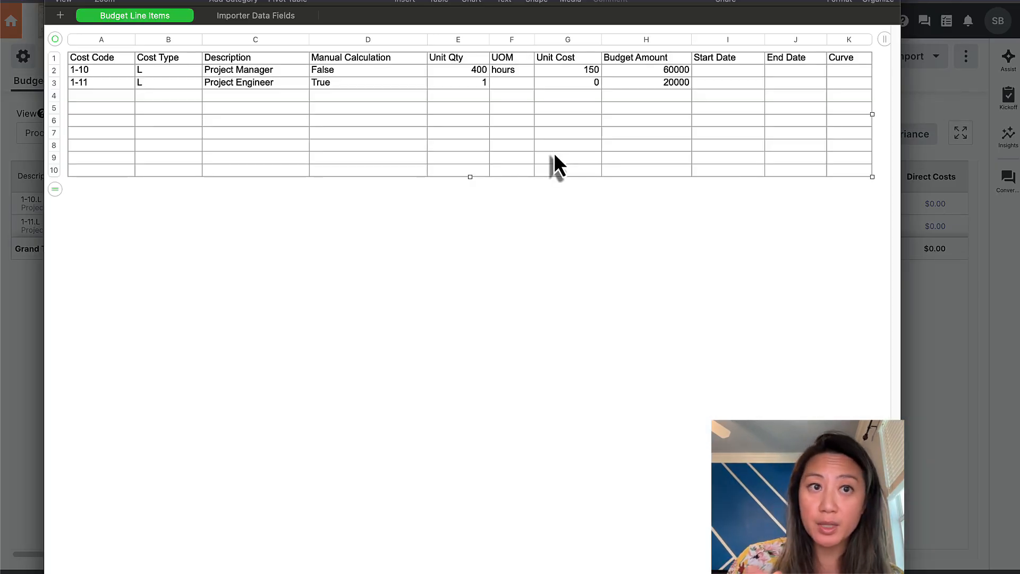
Step: Check the Importer Data Fields lookup and set cost type L for the 1-10 line
click(258, 16)
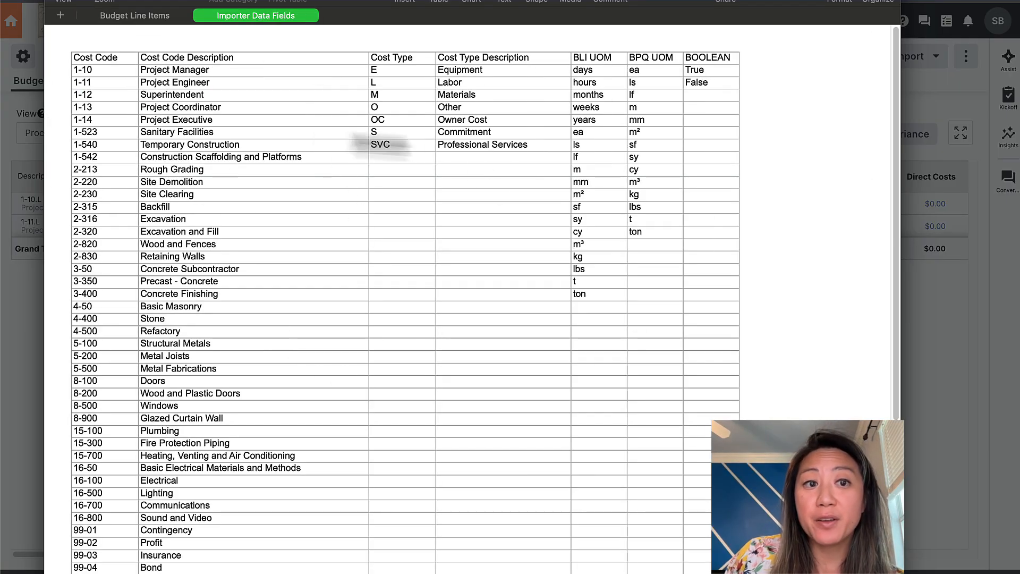
click(157, 20)
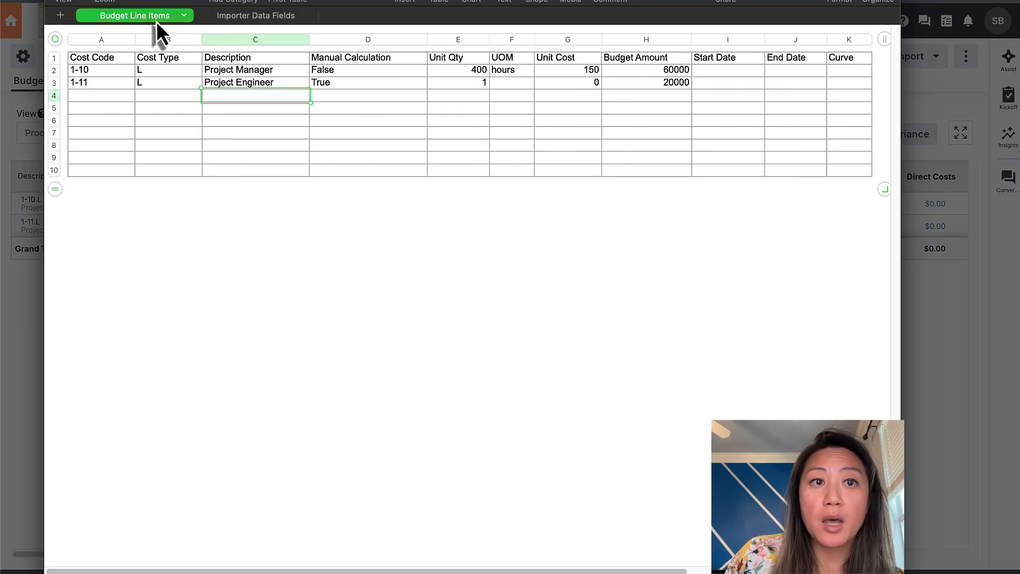
click(109, 73)
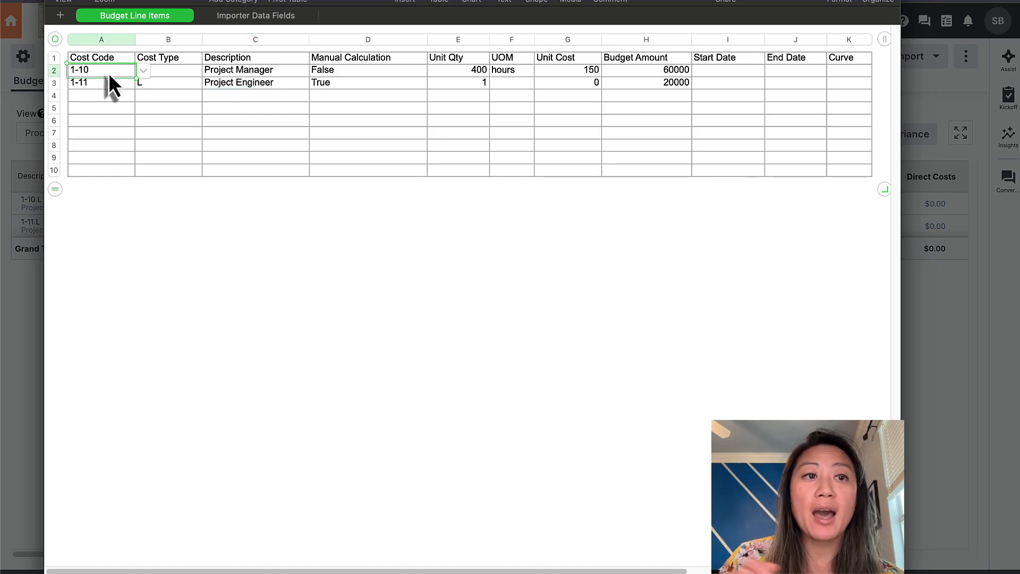
click(182, 72)
text(L)
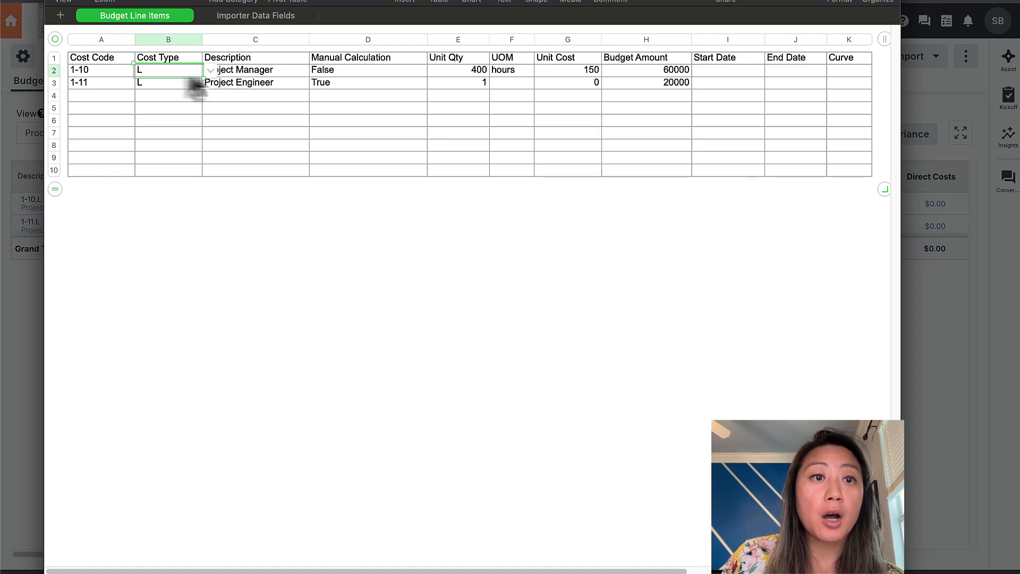
click(241, 74)
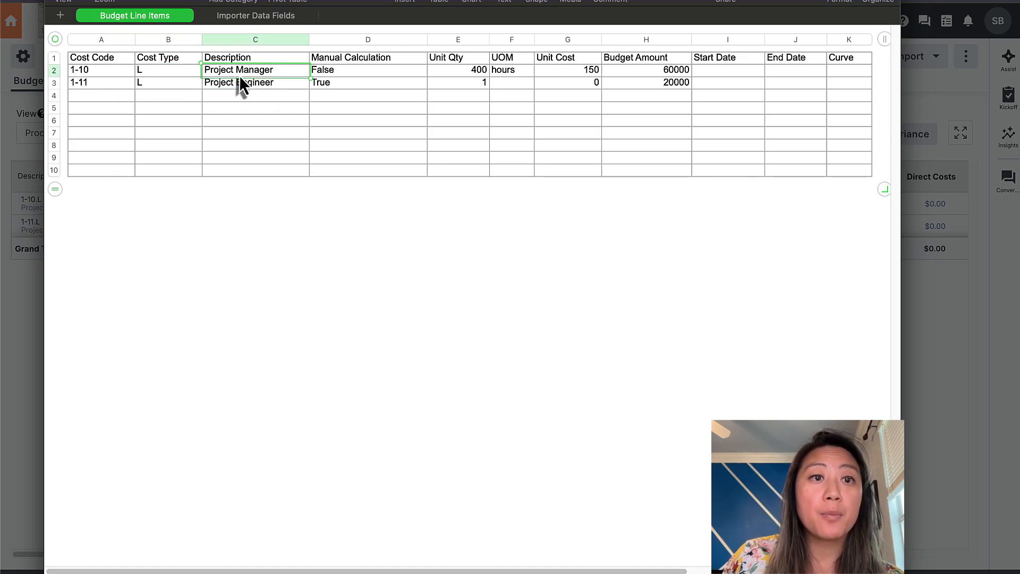
Step: Review the Project Engineer row's True manual-calculation flag and 20000 amount in the template
click(290, 97)
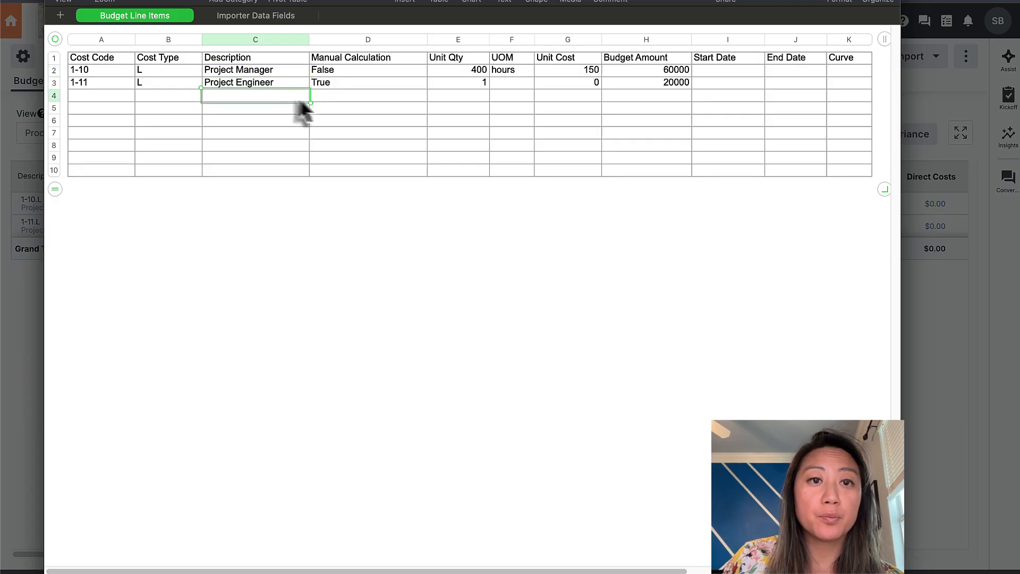
click(372, 83)
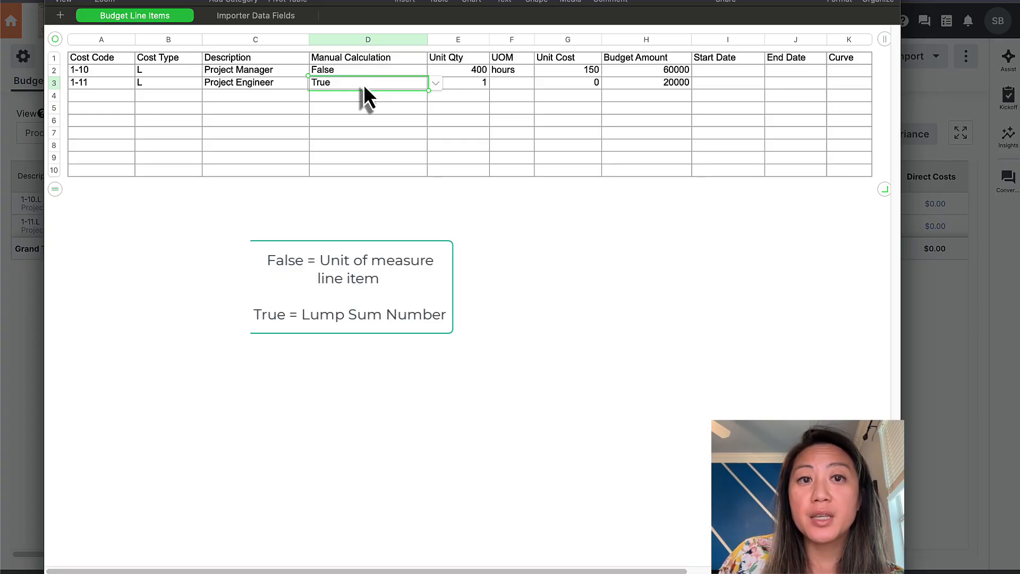
drag(364, 85, 716, 84)
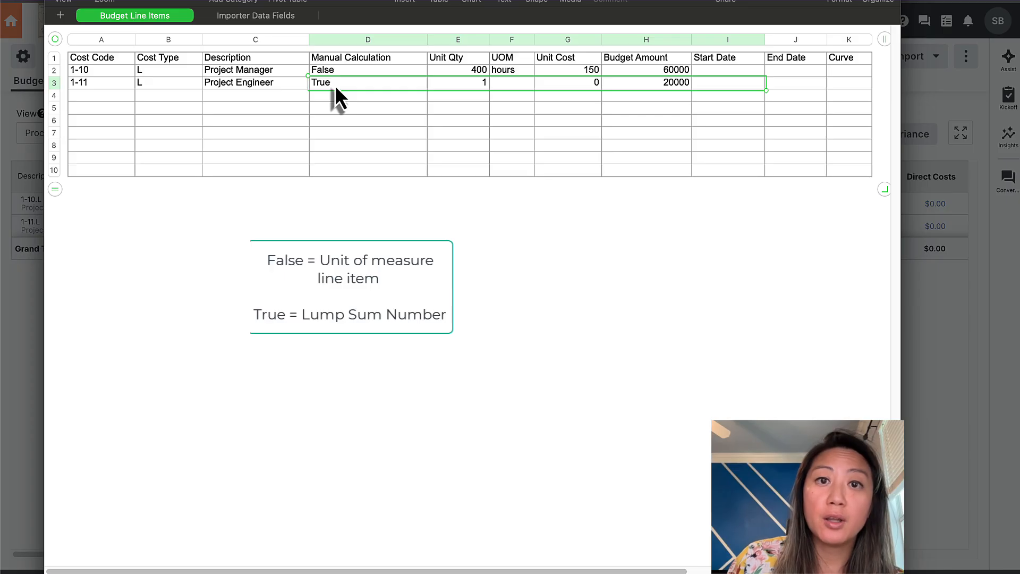
click(655, 87)
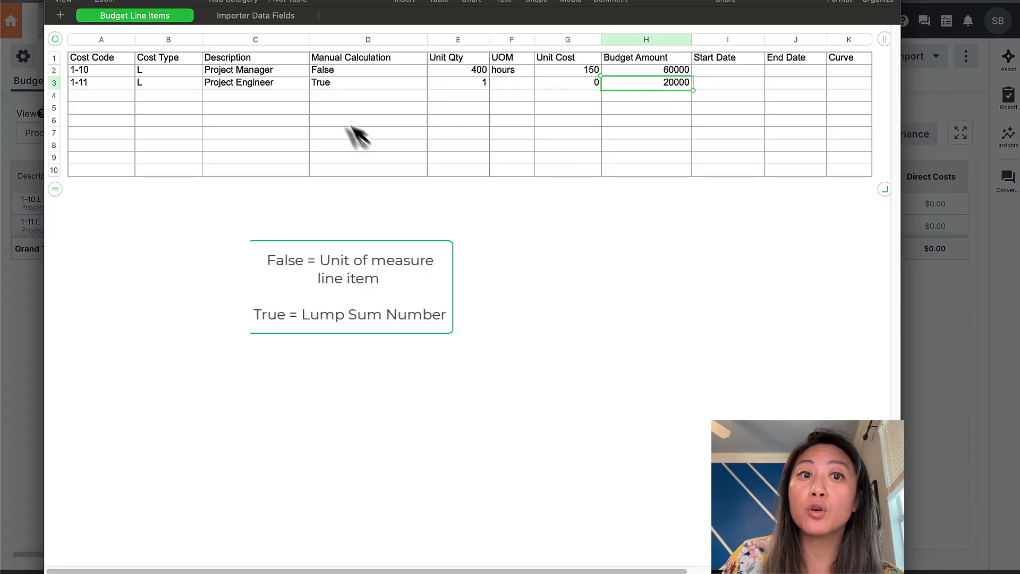
click(356, 88)
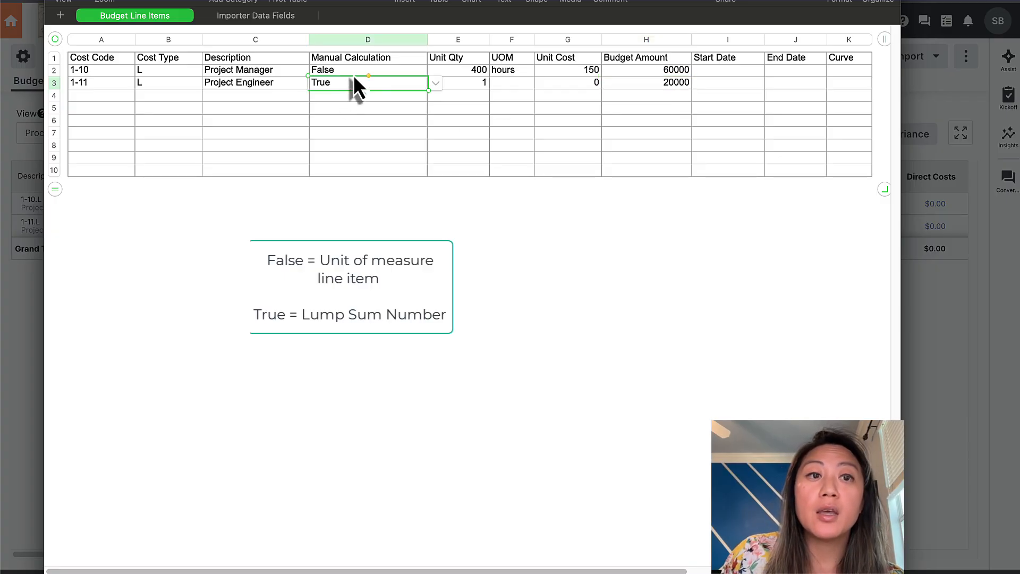
click(353, 71)
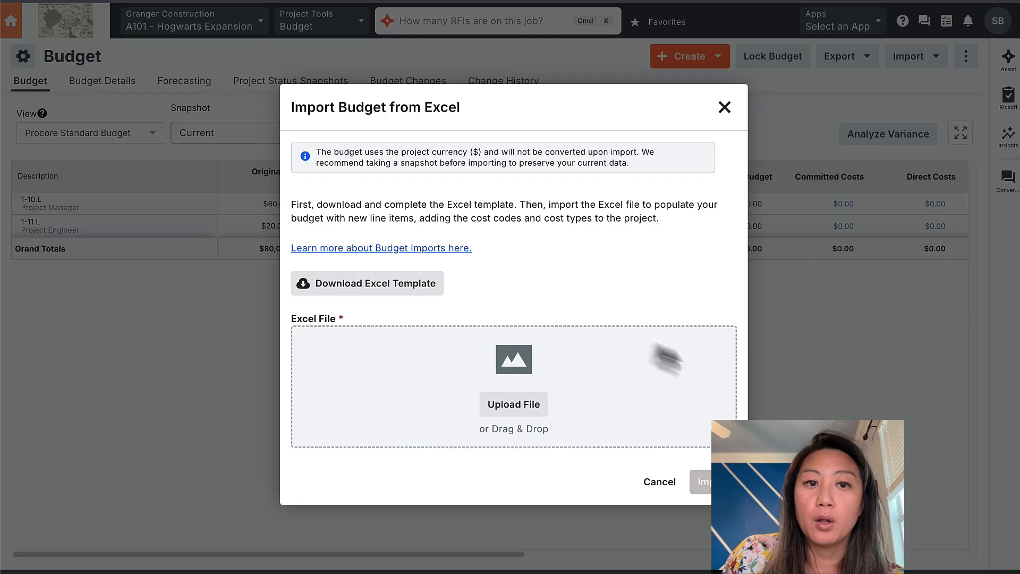
Step: Upload the completed template to import eighteen budget lines totalling $2,000,000
click(518, 406)
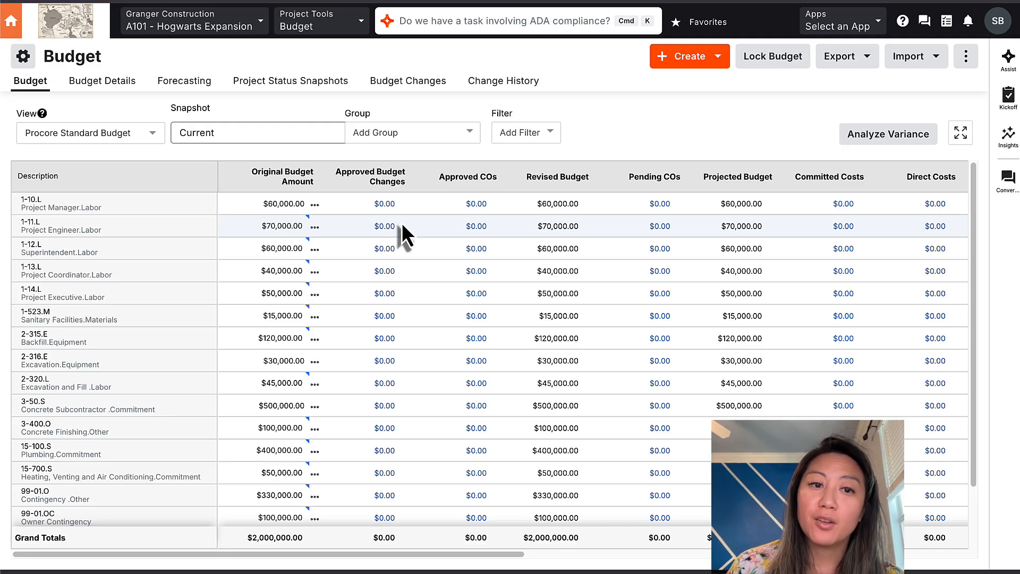
Step: Show the 1-10.L original budget breakdown of 400 hours at $150.00
click(273, 228)
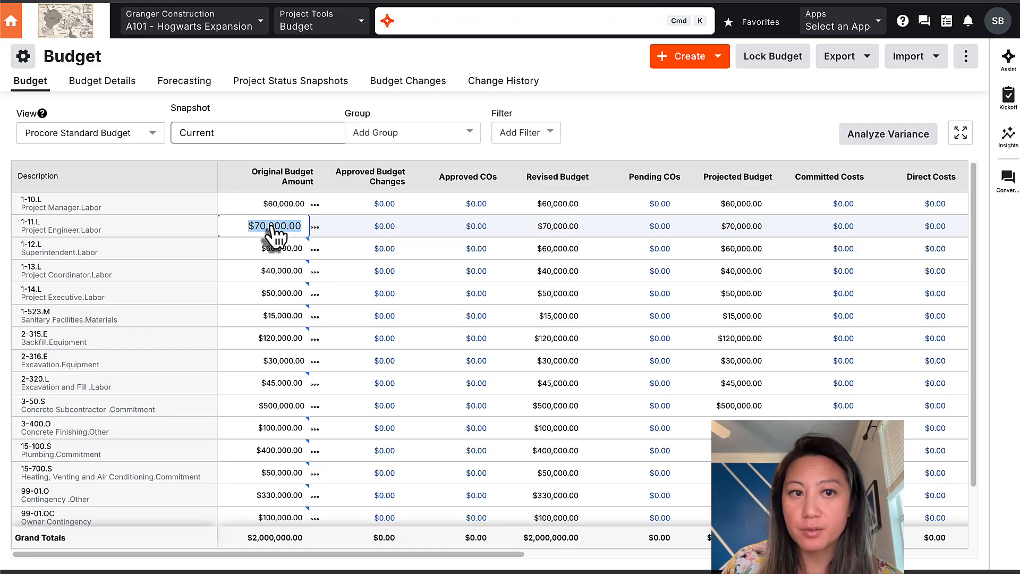
click(247, 204)
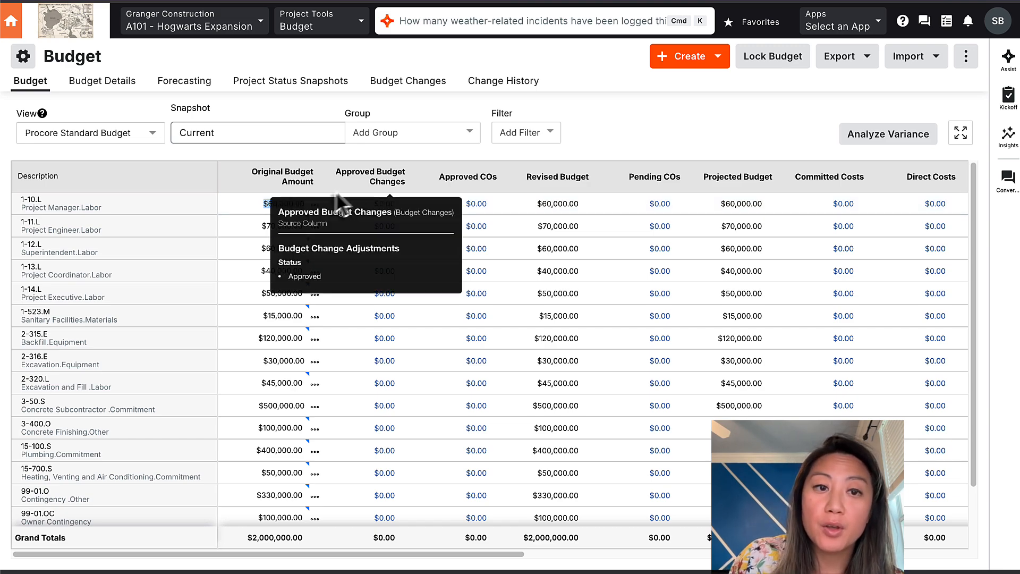
click(314, 206)
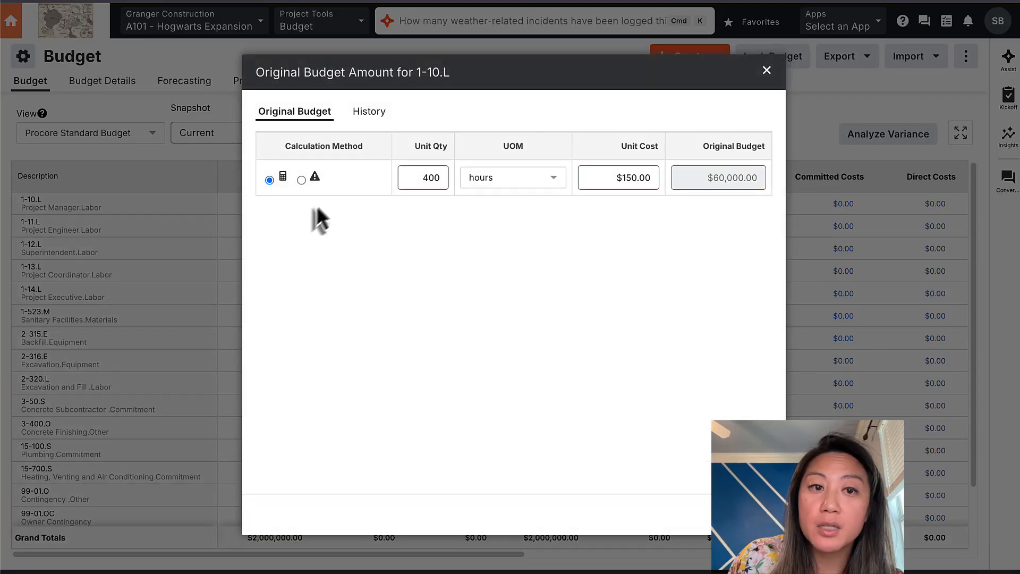
Step: Change 1-10.L to 450 hours, then make it a $70,000 lump-sum original budget
double_click(433, 177)
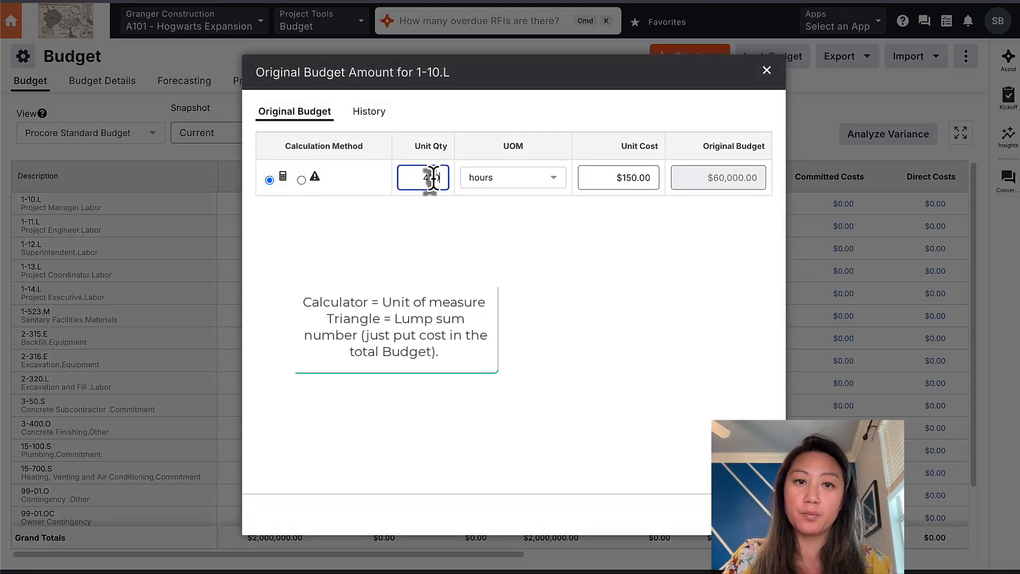
text(450)
key(Return)
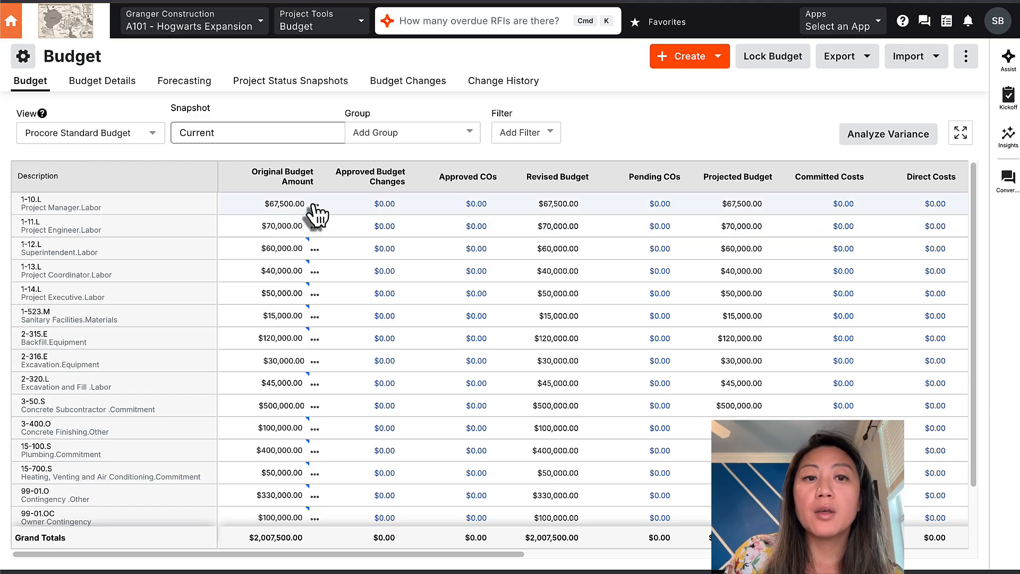
click(314, 206)
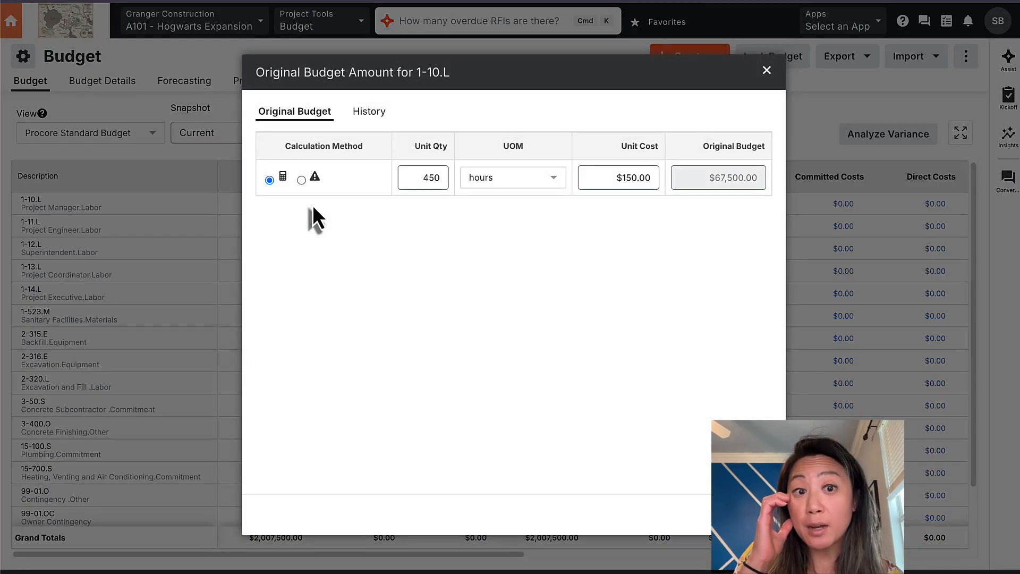
click(300, 181)
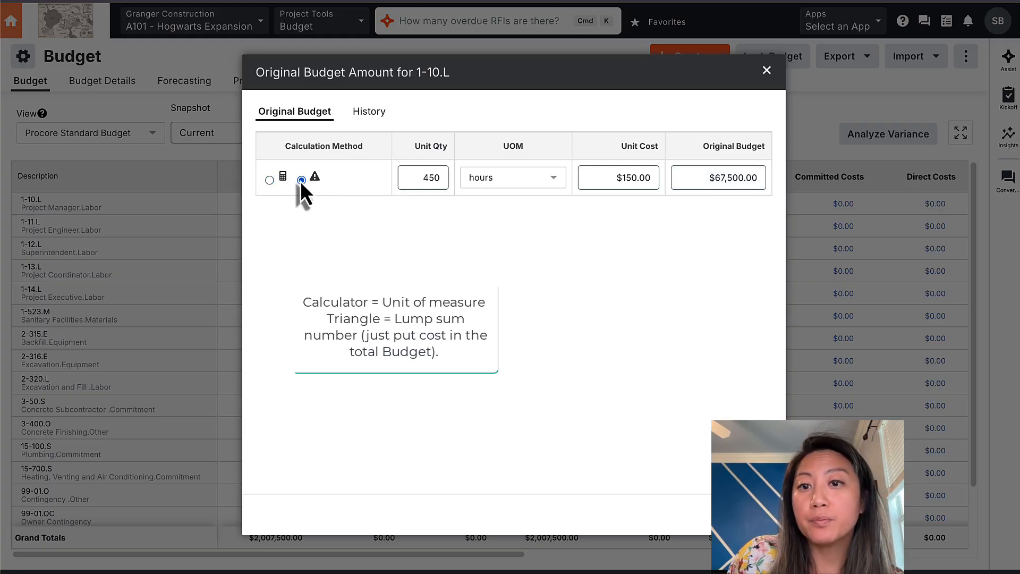
click(720, 179)
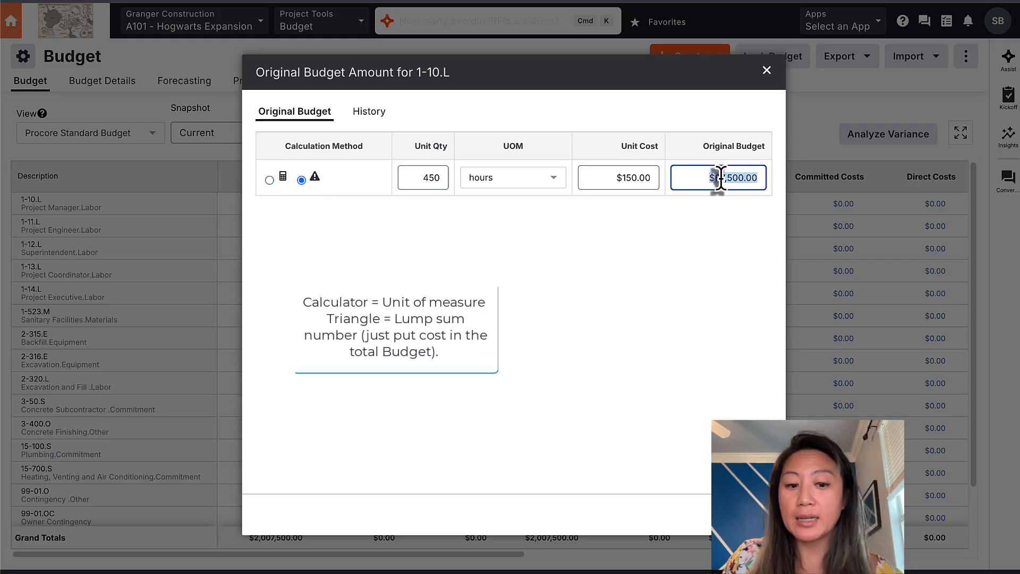
text(70)
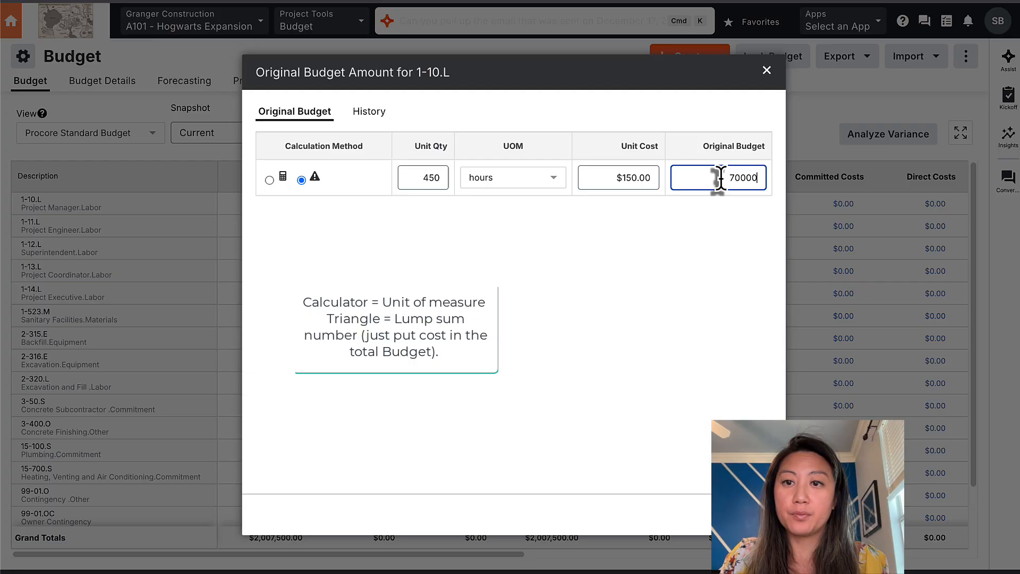
click(712, 274)
click(759, 513)
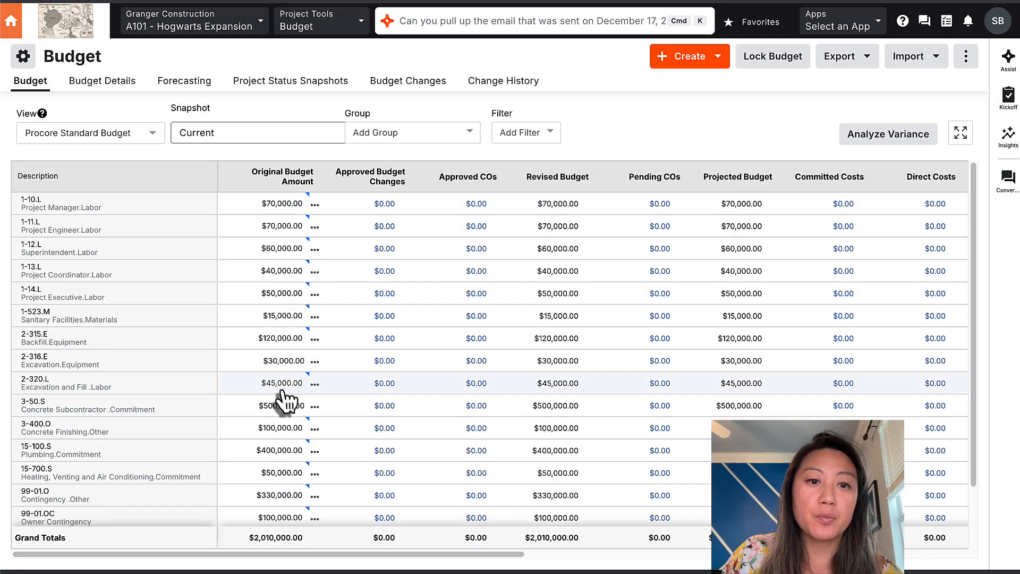
Step: Inspect the 2-316.E original budget breakdown, leaving it unchanged
click(314, 362)
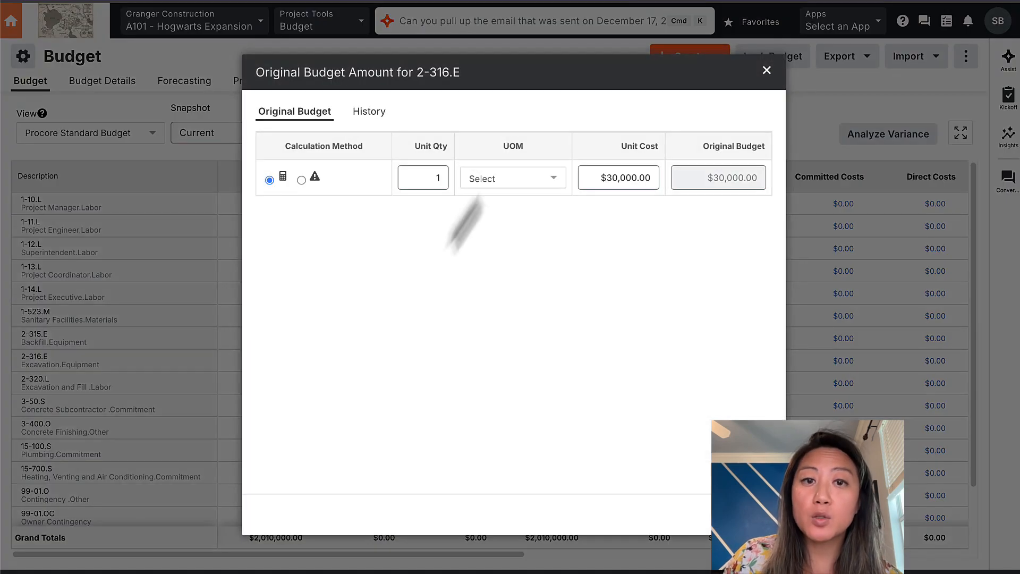
click(766, 79)
scroll(289, 402, down, 3)
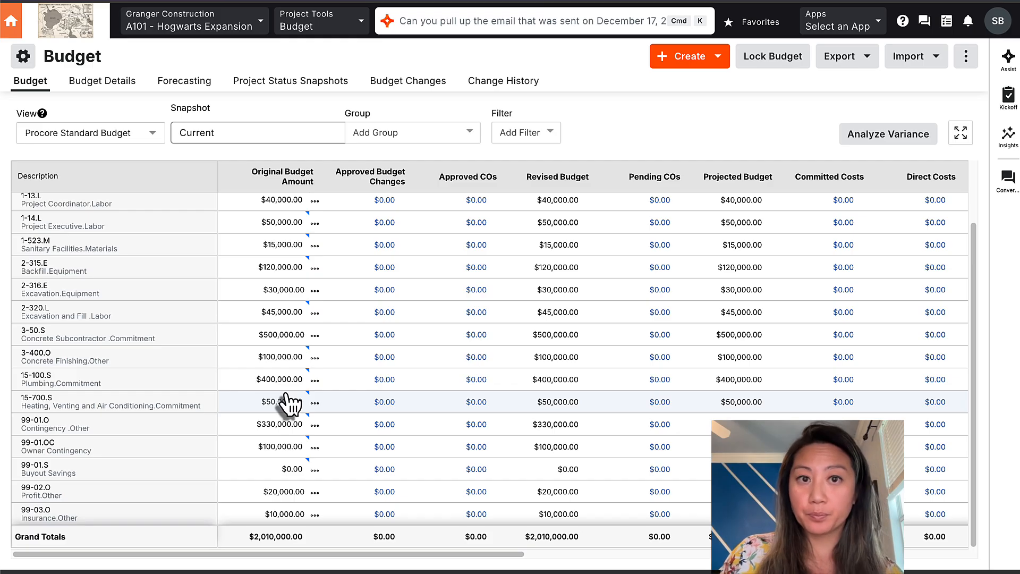
scroll(289, 401, up, 3)
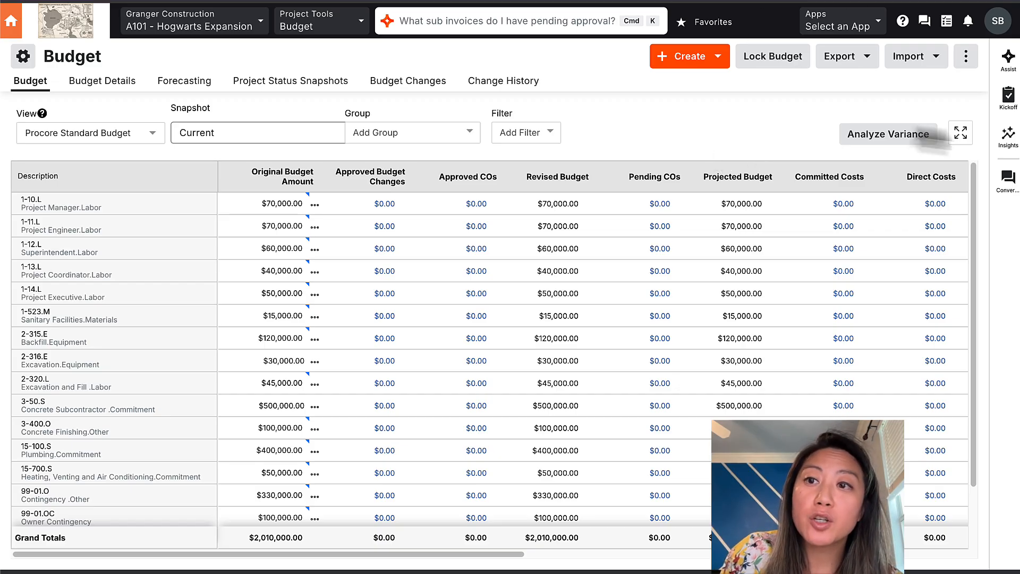
Step: Download the budget Excel import template and review its Description through Unit Qty columns
click(935, 58)
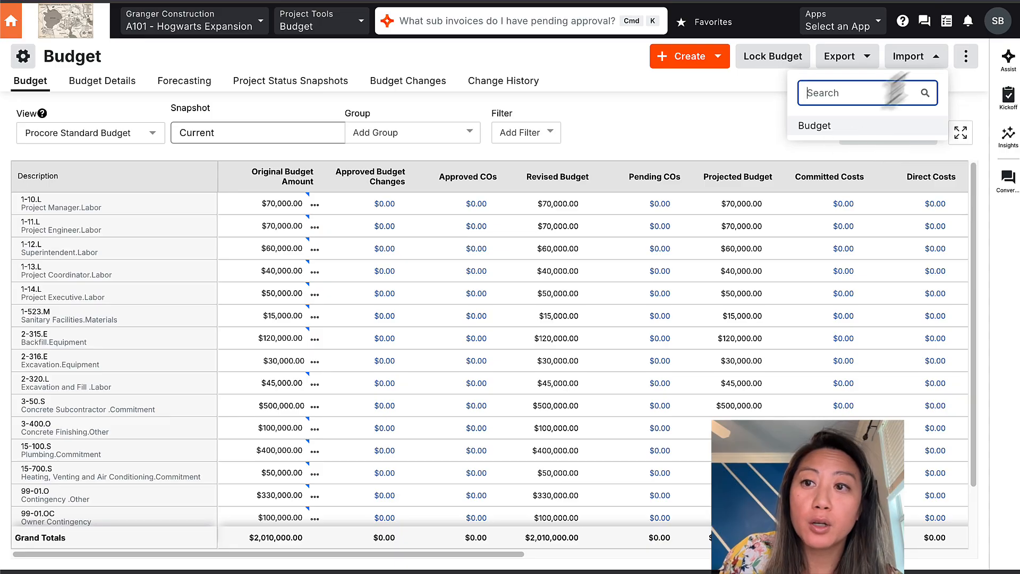
click(815, 127)
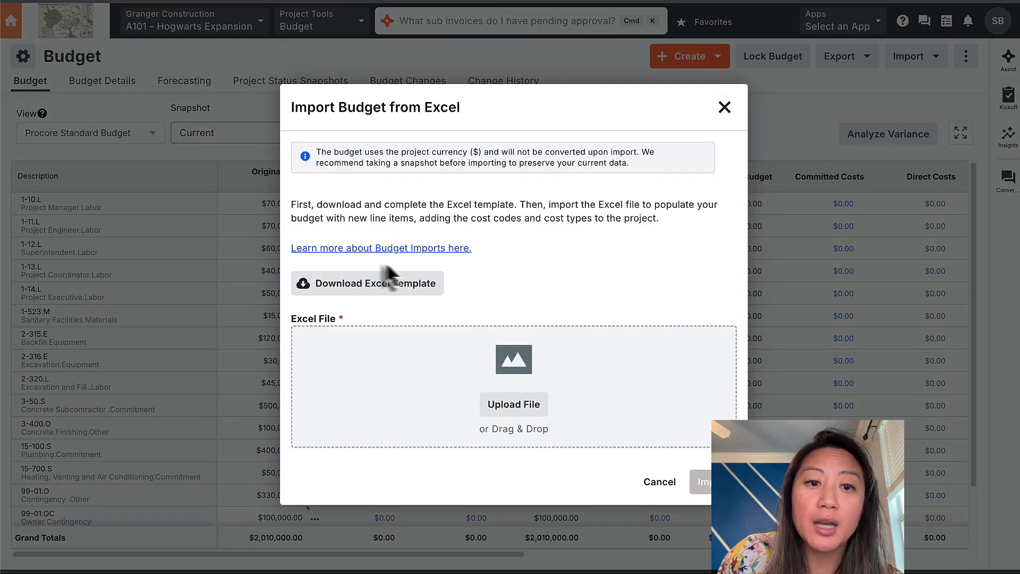
click(378, 294)
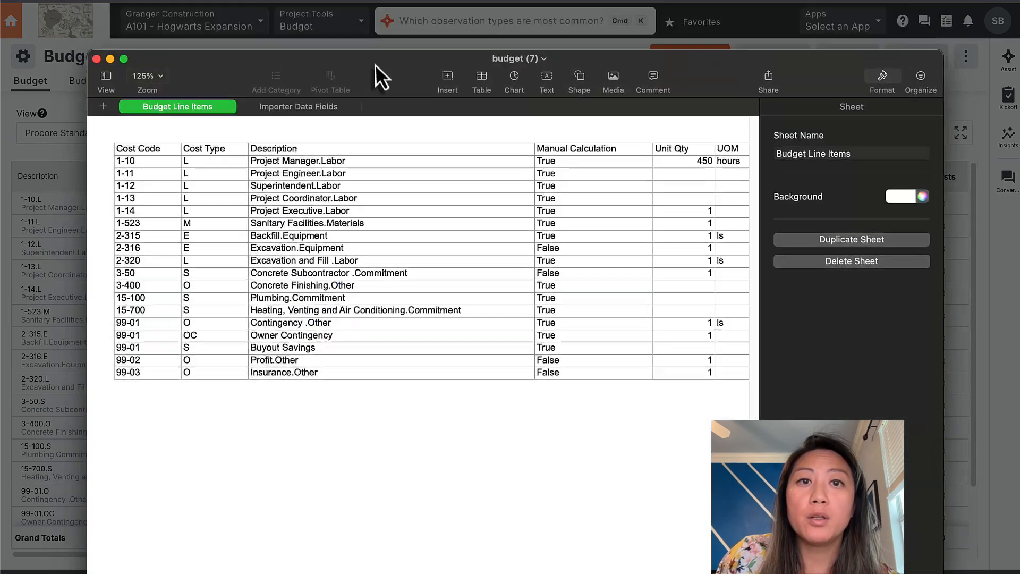
double_click(370, 48)
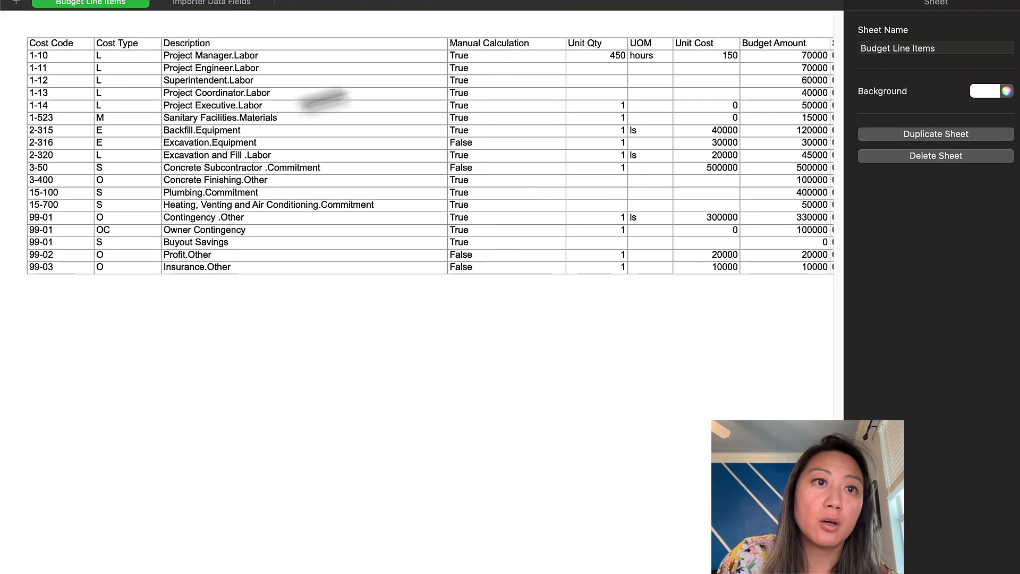
drag(216, 55, 604, 321)
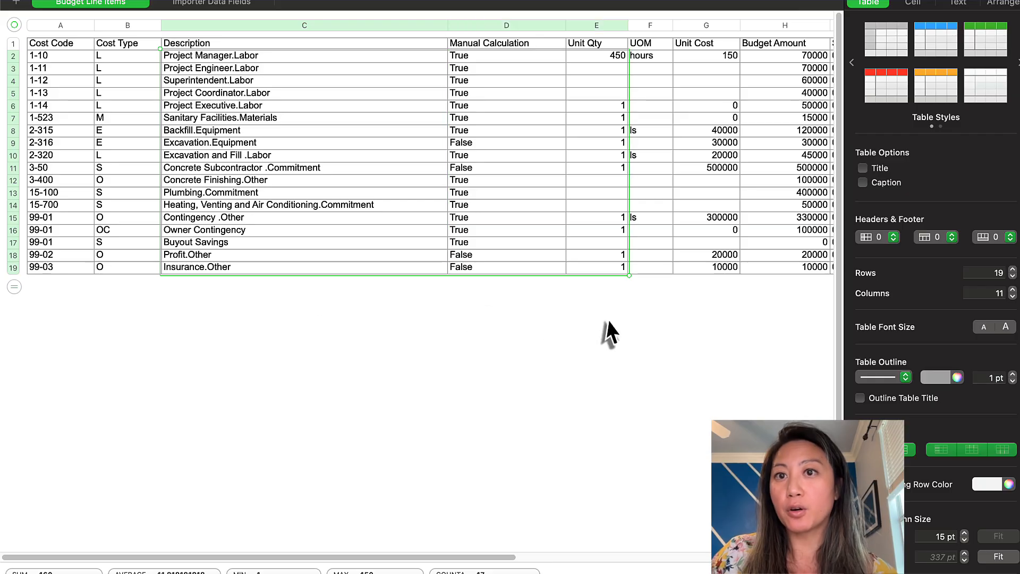
click(544, 388)
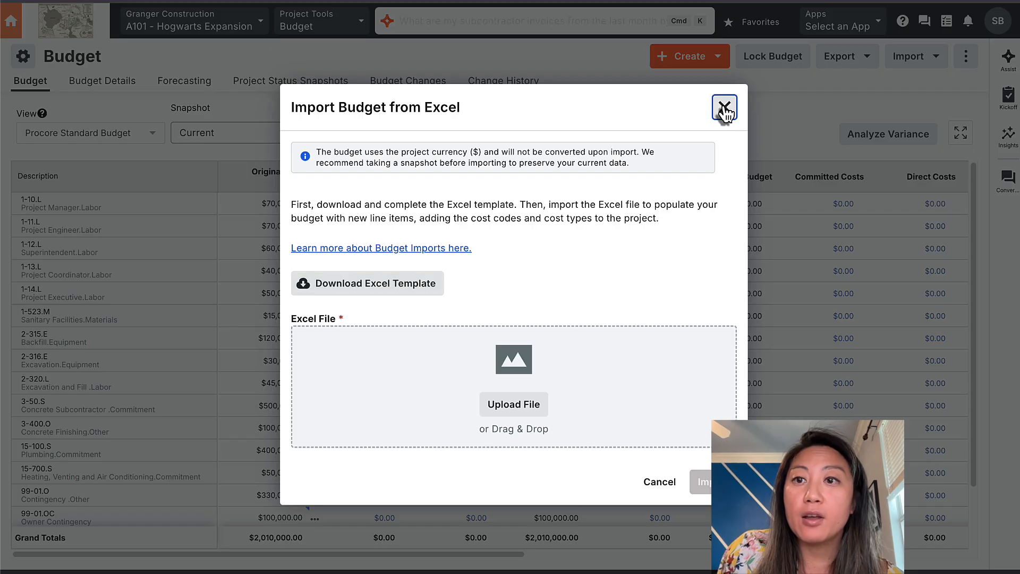
Step: Export the budget as CSV and open budget_details (6).csv
click(723, 106)
click(840, 57)
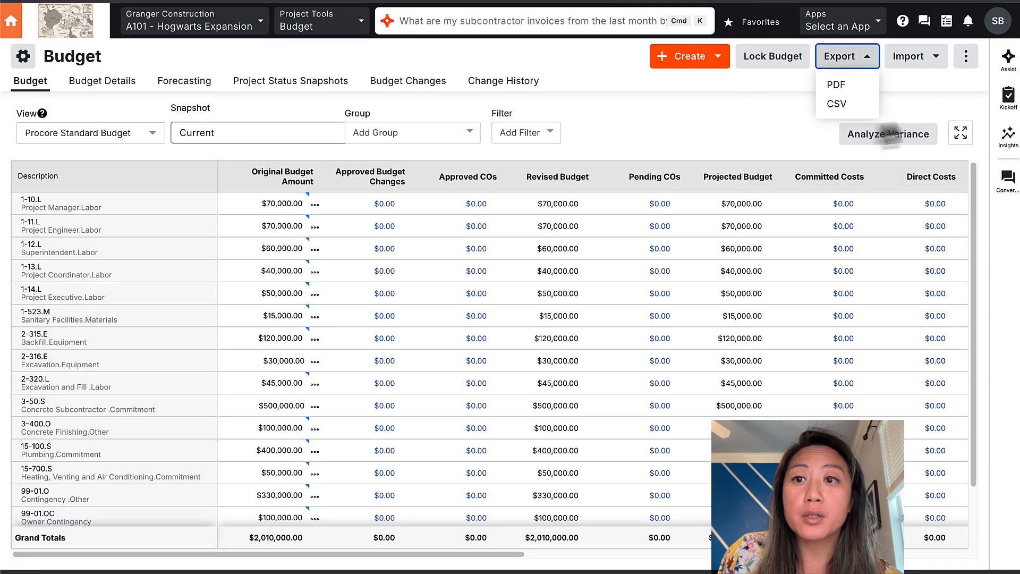
click(842, 106)
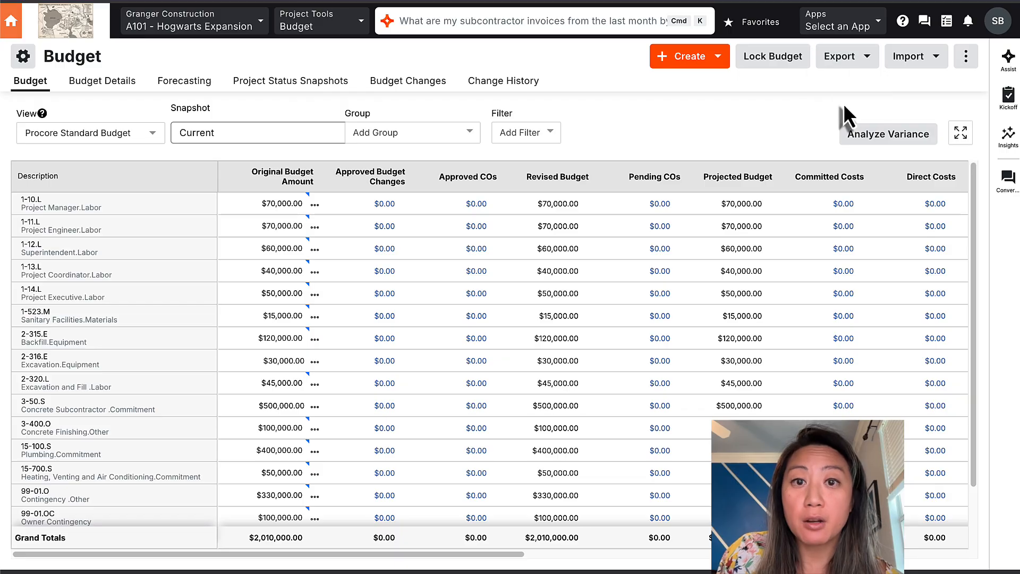
click(822, 22)
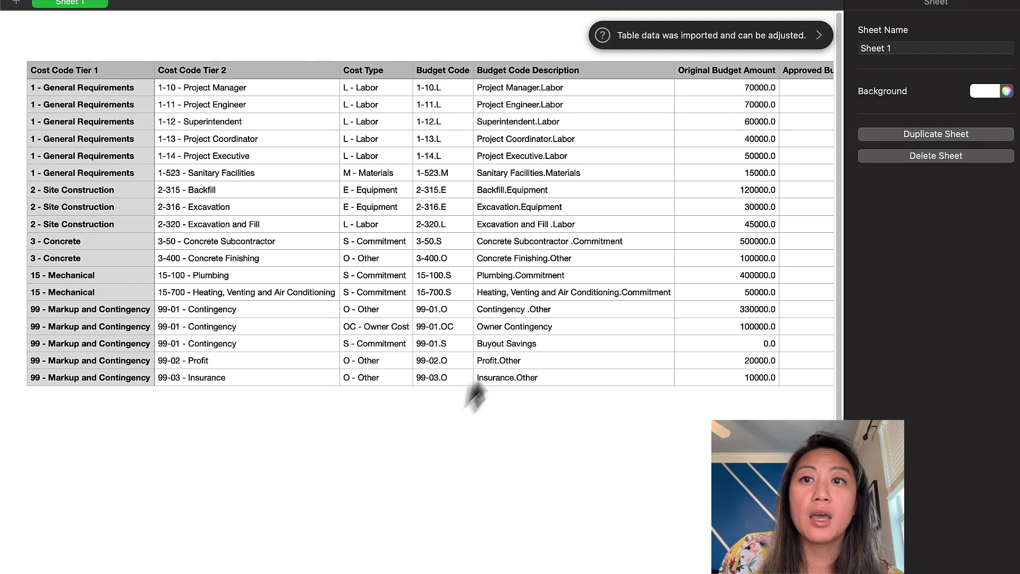
Step: Check budget code 99-02.O in the exported CSV, then reopen Procore's Import Budget from Excel dialog
click(424, 366)
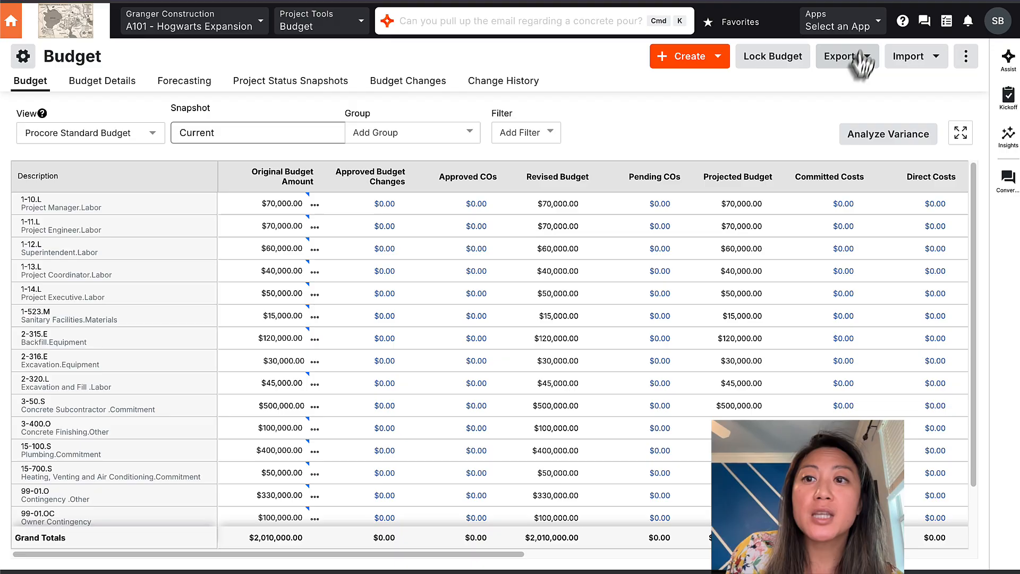
click(858, 55)
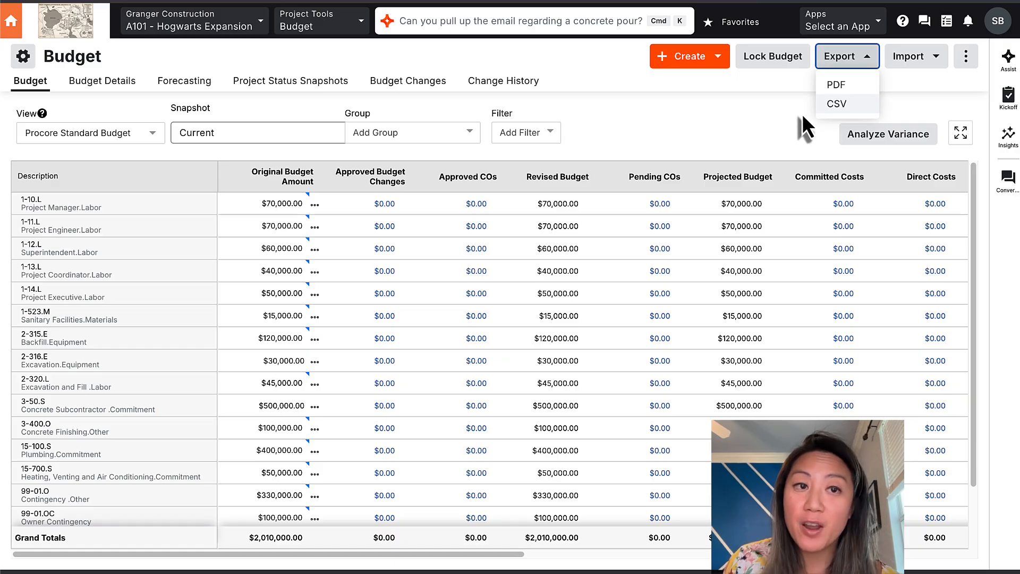
click(909, 59)
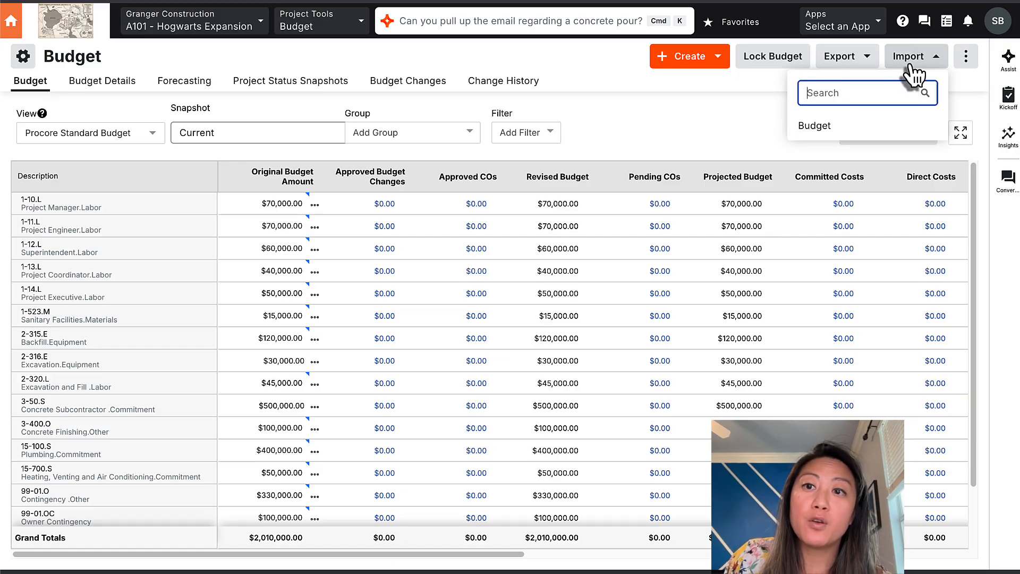
click(821, 126)
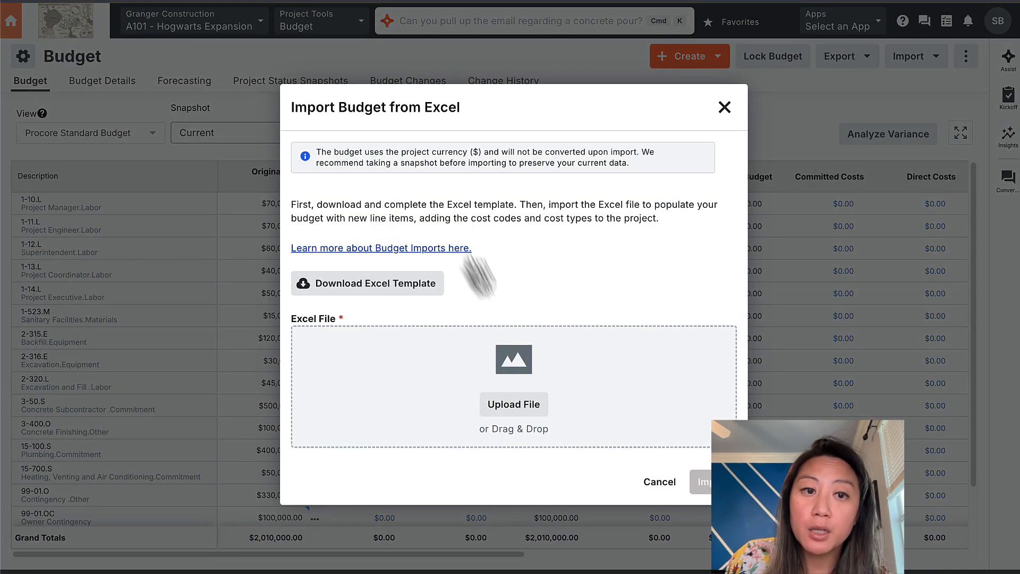